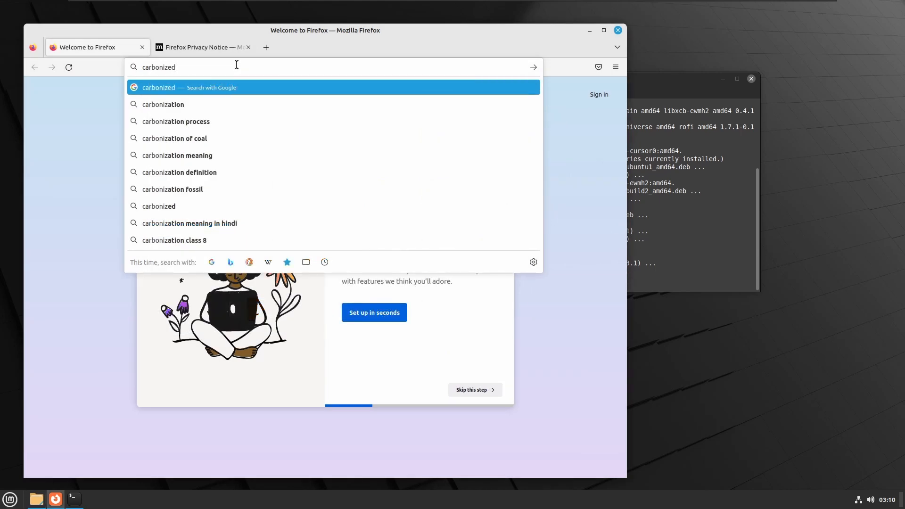
- Search the web for "carbonized rofi", open the rofi-themes GitHub repository and look over its Carbonized theme preview
{"action": "key", "text": "Return"}
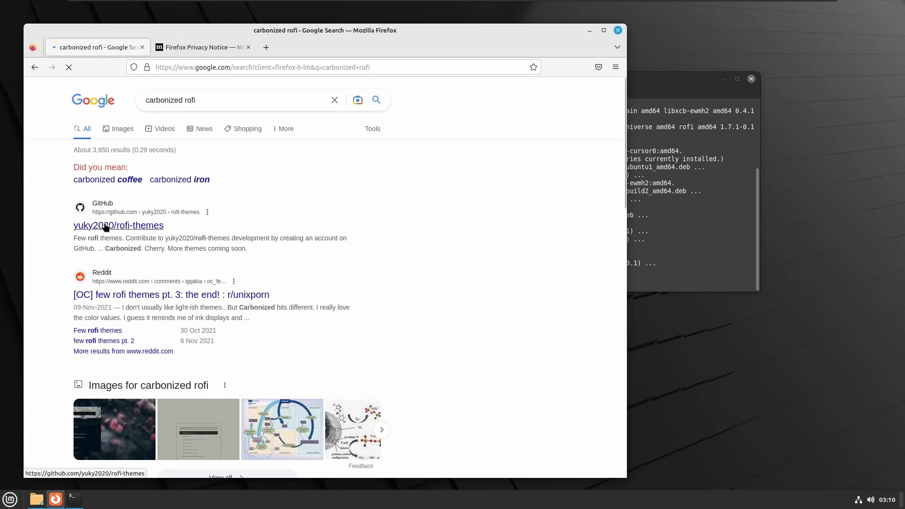
{"action": "left_click", "coordinate": [105, 227]}
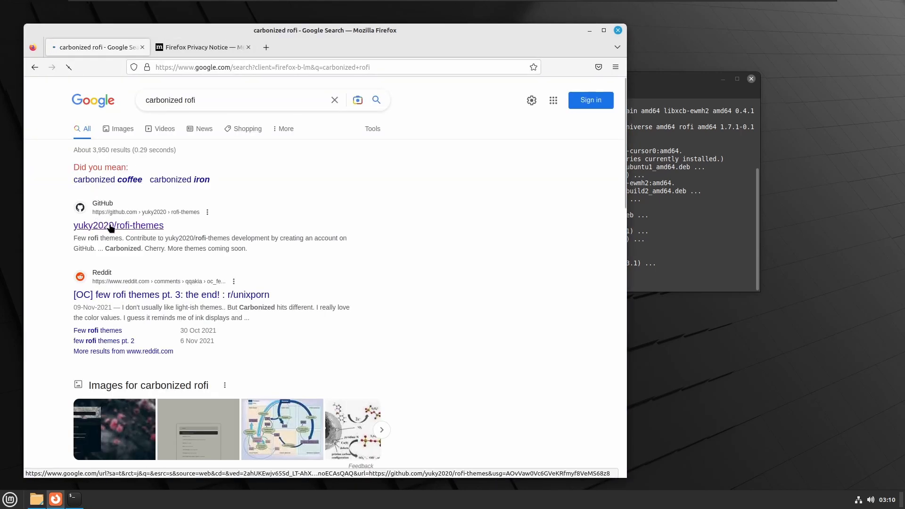
{"action": "scroll", "coordinate": [109, 238], "scroll_direction": "down", "scroll_amount": 4}
{"action": "scroll", "coordinate": [109, 243], "scroll_direction": "down", "scroll_amount": 5}
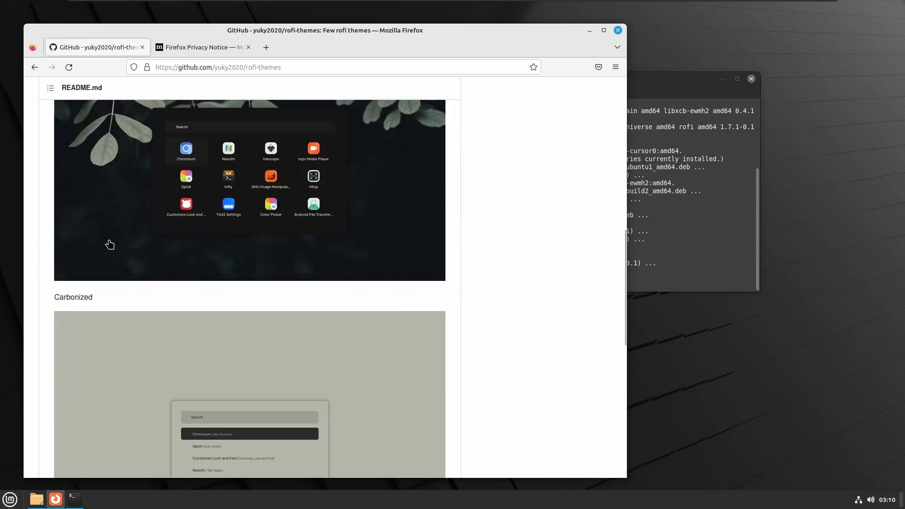
{"action": "scroll", "coordinate": [109, 243], "scroll_direction": "down", "scroll_amount": 6}
{"action": "scroll", "coordinate": [336, 331], "scroll_direction": "up", "scroll_amount": 4}
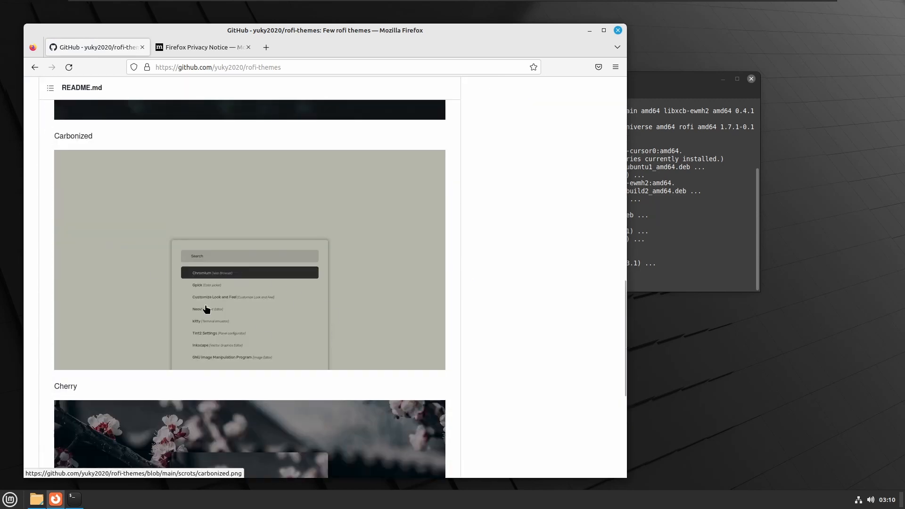
{"action": "scroll", "coordinate": [289, 311], "scroll_direction": "up", "scroll_amount": 10}
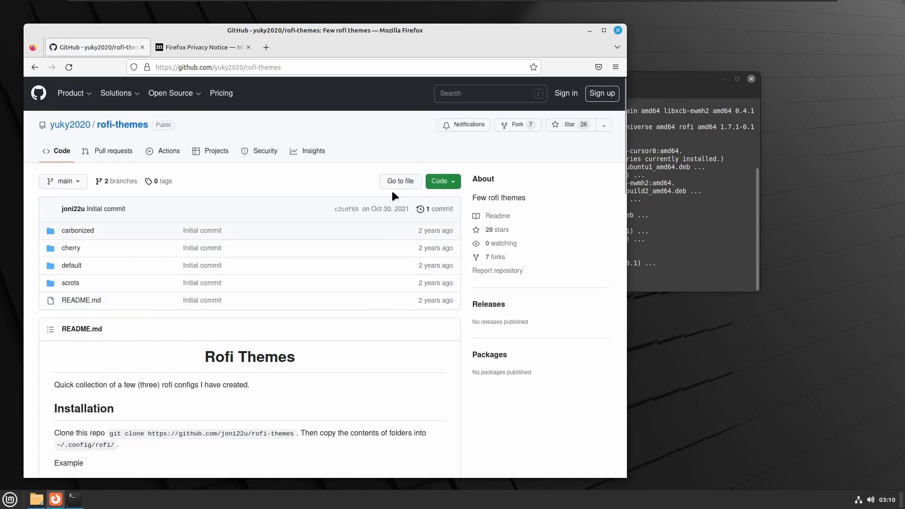
- Download the rofi-themes repository as a ZIP archive and show the downloaded file in its folder
{"action": "left_click", "coordinate": [442, 183]}
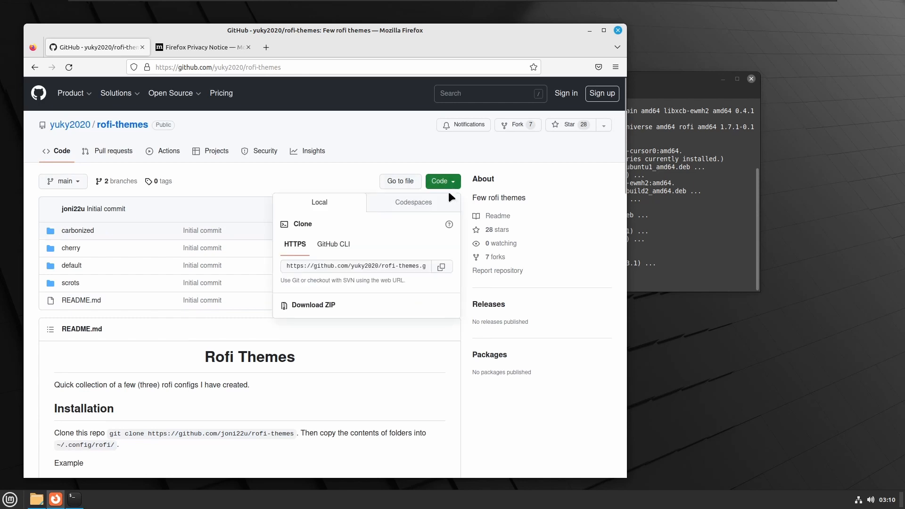
{"action": "left_click", "coordinate": [328, 306]}
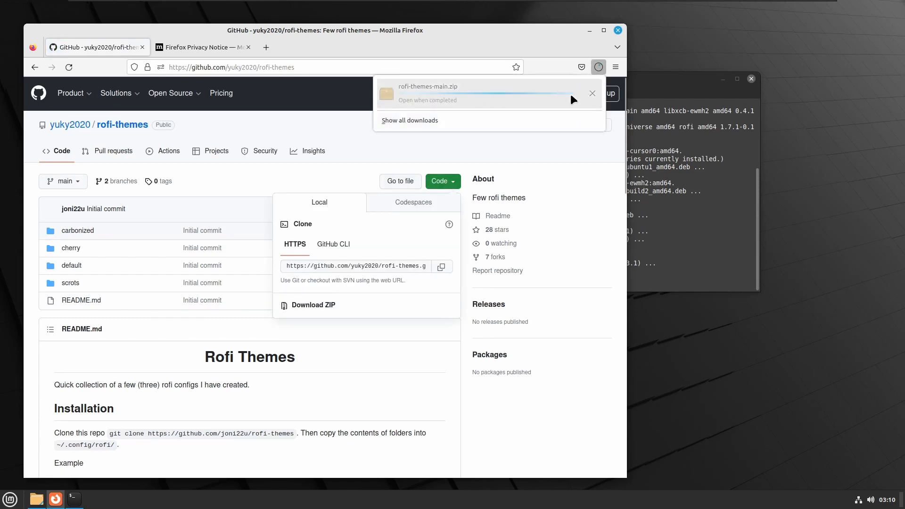
{"action": "left_click", "coordinate": [592, 91]}
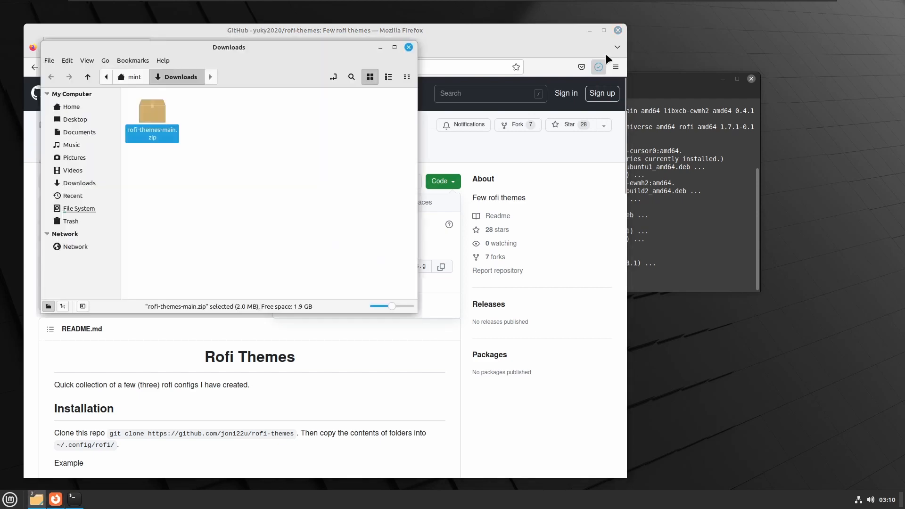
- Extract the rofi-themes-main folder from rofi-themes-main.zip into Downloads and open its carbonized subfolder
{"action": "left_click_drag", "start_coordinate": [473, 41], "coordinate": [729, 47]}
{"action": "left_click", "coordinate": [215, 170]}
{"action": "double_click", "coordinate": [153, 115]}
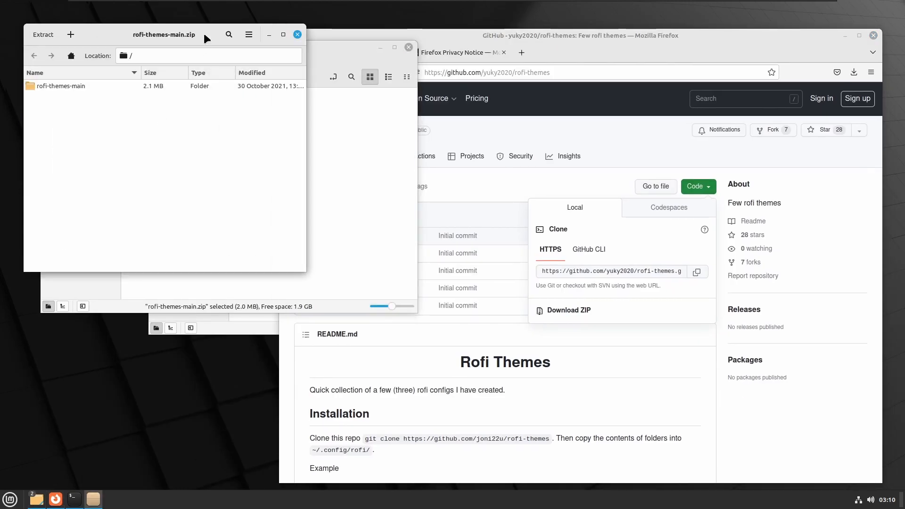
{"action": "left_click_drag", "start_coordinate": [203, 34], "coordinate": [594, 133]}
{"action": "left_click_drag", "start_coordinate": [452, 183], "coordinate": [188, 186]}
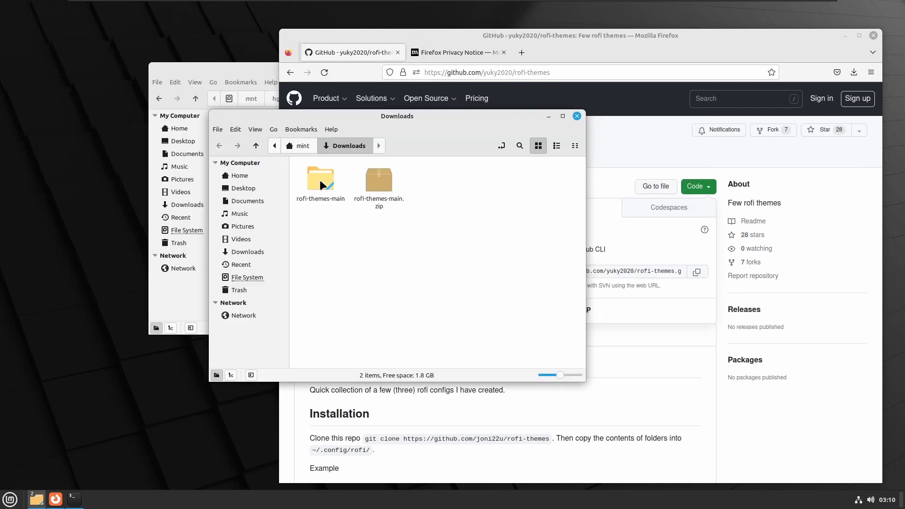
{"action": "double_click", "coordinate": [320, 181]}
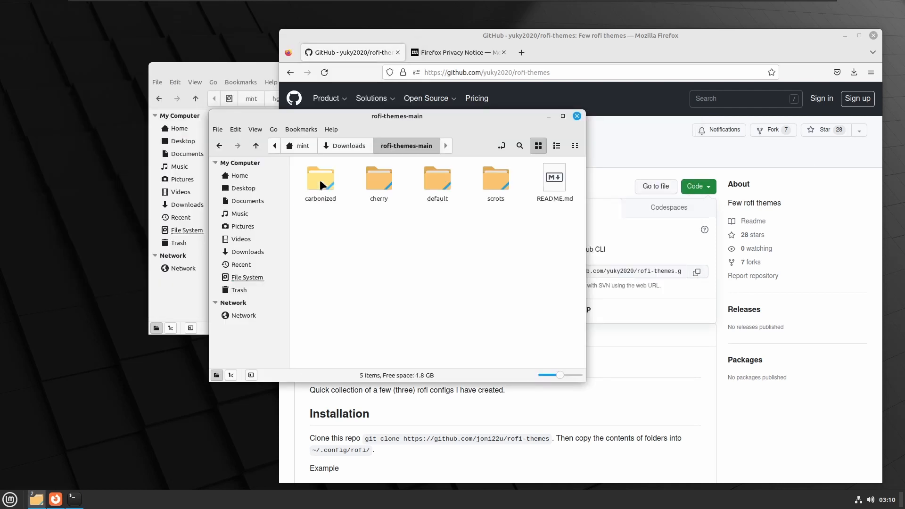
{"action": "double_click", "coordinate": [321, 182]}
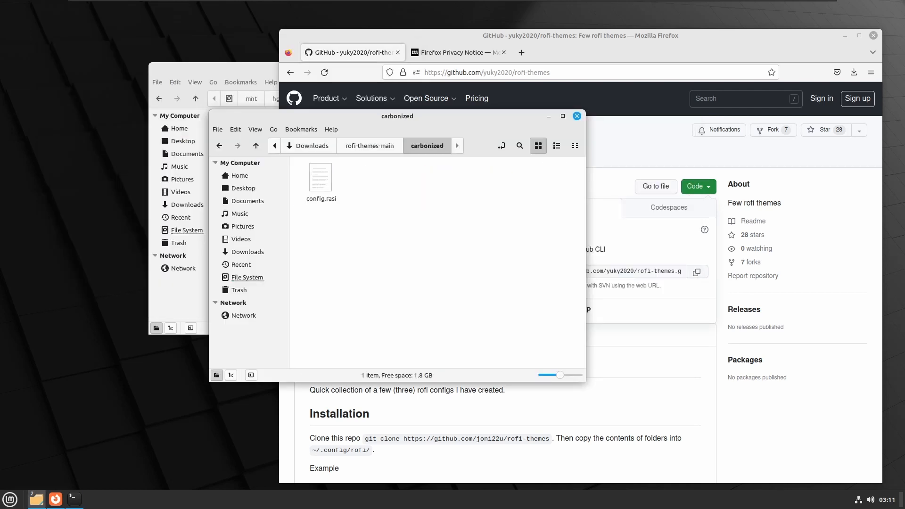
- Open a terminal in the carbonized folder and run "rofi -show" to try the default launcher
{"action": "right_click", "coordinate": [340, 255]}
{"action": "left_click", "coordinate": [377, 288]}
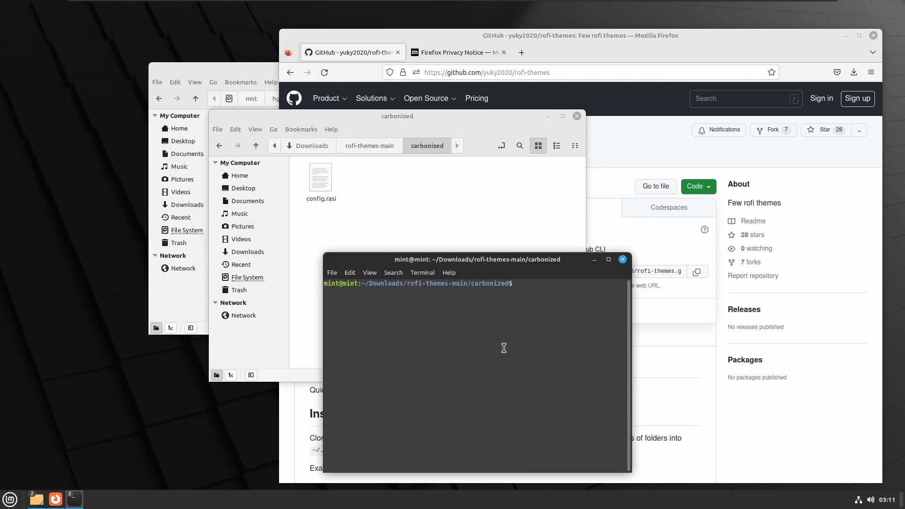
{"action": "type", "text": "rof"}
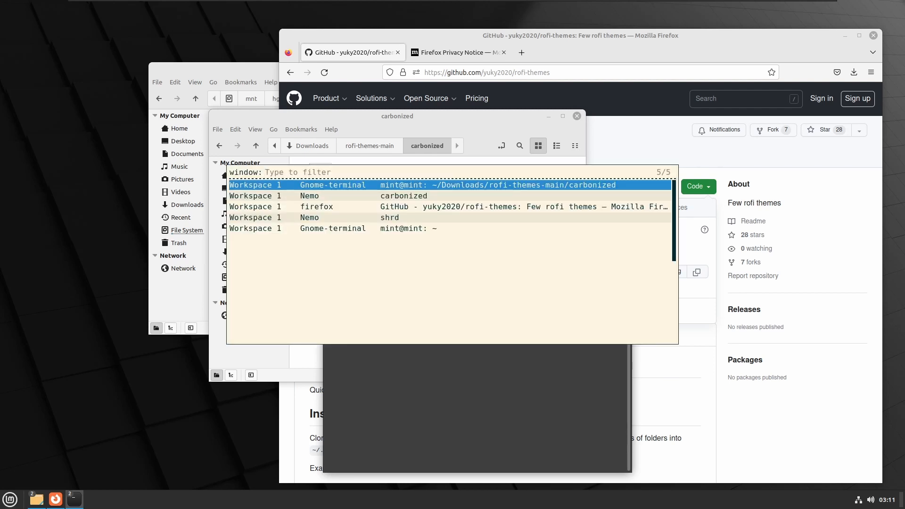
{"action": "key", "text": "Return"}
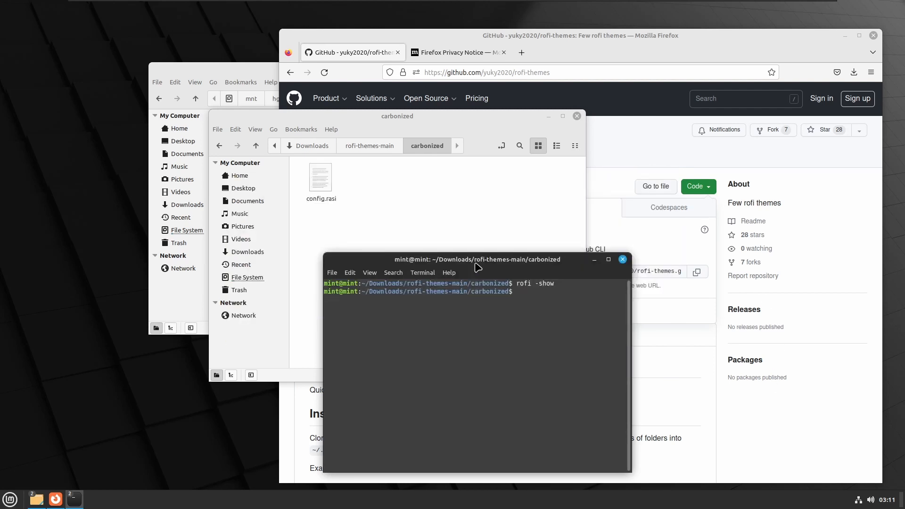
- Preview the Carbonized theme by running "rofi -show run -config ./config.rasi", close the launcher and move the terminal aside
{"action": "left_click_drag", "start_coordinate": [477, 267], "coordinate": [489, 246]}
{"action": "type", "text": "rofi -show run"}
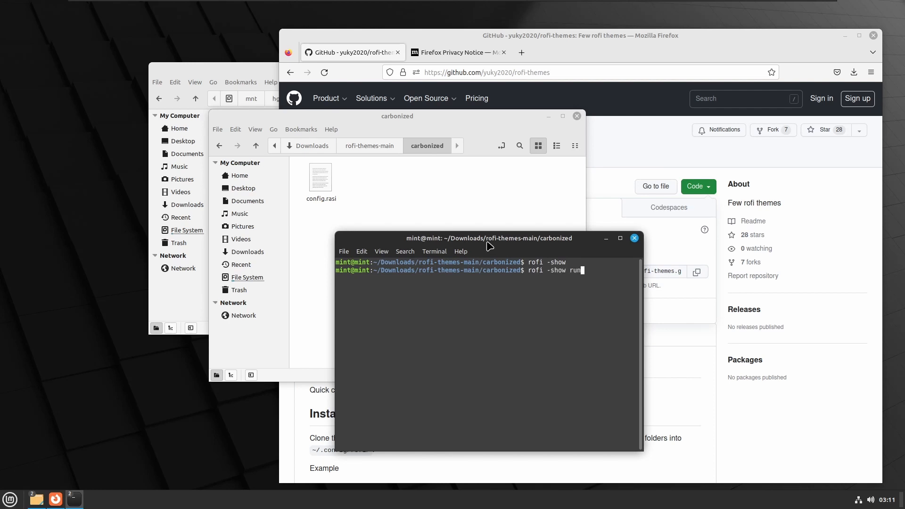
{"action": "type", "text": " -config ./config.rasi"}
{"action": "key", "text": "Return"}
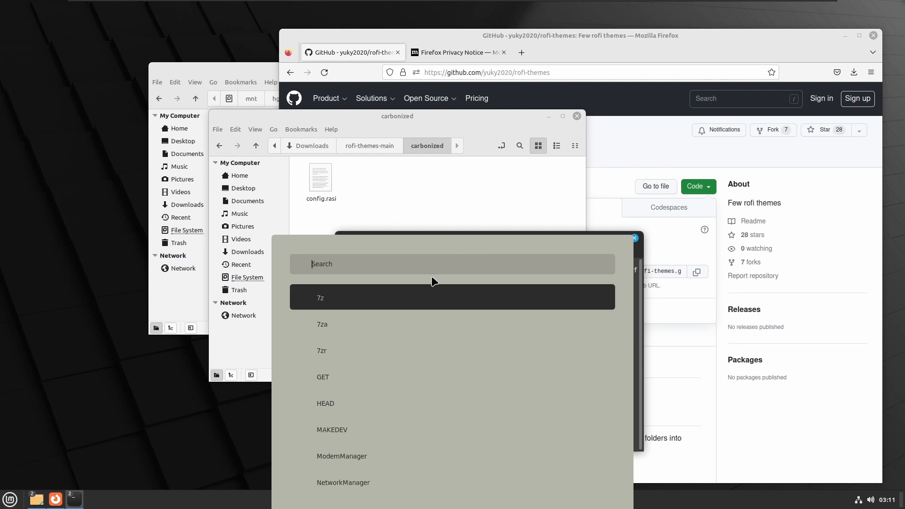
{"action": "left_click", "coordinate": [447, 215]}
{"action": "left_click_drag", "start_coordinate": [439, 239], "coordinate": [270, 186]}
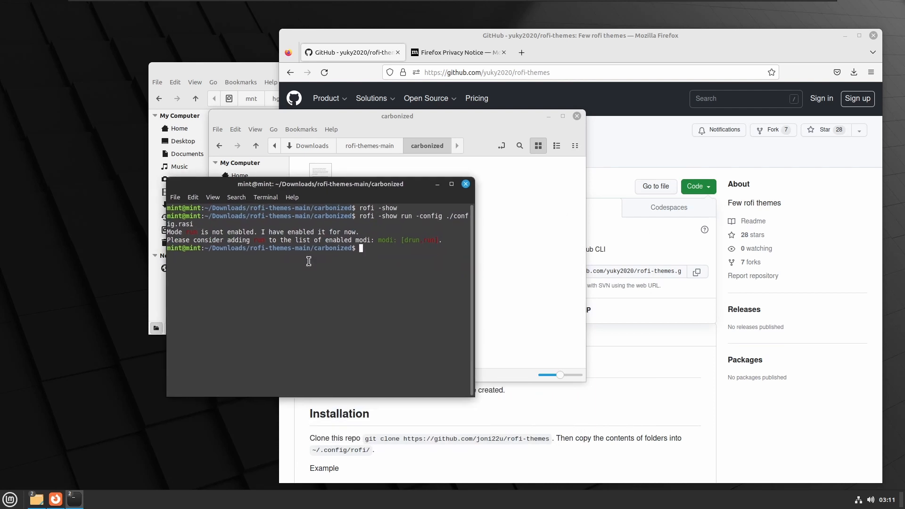
- Open config.rasi from the carbonized folder in the text editor and examine its colour and window settings
{"action": "left_click", "coordinate": [549, 304]}
{"action": "left_click", "coordinate": [327, 175]}
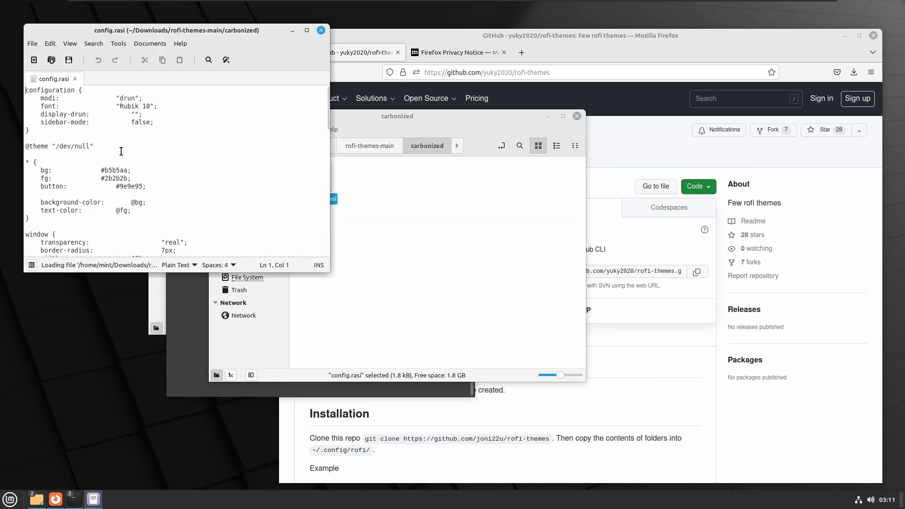
{"action": "scroll", "coordinate": [121, 151], "scroll_direction": "down", "scroll_amount": 10}
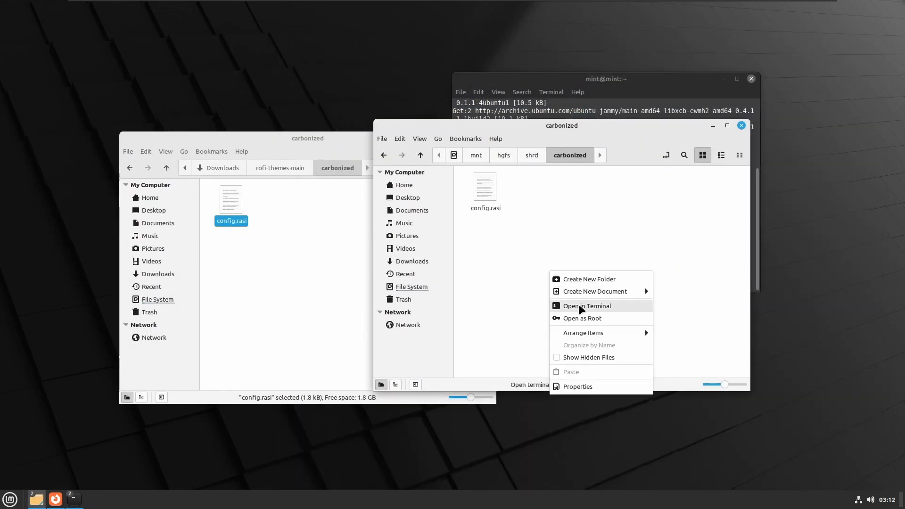
- Open a terminal in the shared shrd/carbonized folder, close the old home-directory terminal and move the new one towards the centre
{"action": "left_click", "coordinate": [579, 306]}
{"action": "left_click", "coordinate": [736, 90]}
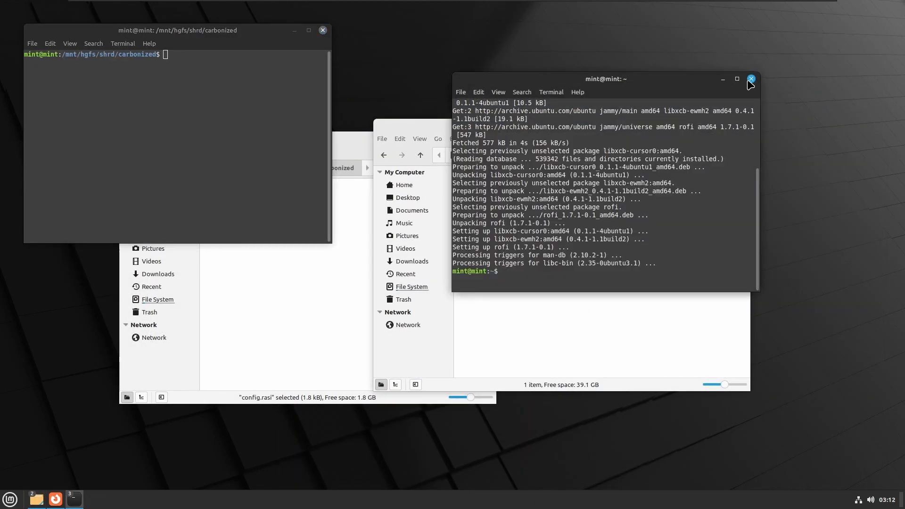
{"action": "left_click", "coordinate": [751, 79]}
{"action": "left_click_drag", "start_coordinate": [204, 31], "coordinate": [347, 168]}
- Preview the shared folder's rofi theme by running "rofi -show run -config ./config.rasi" and close the launcher
{"action": "type", "text": "rofi -s"}
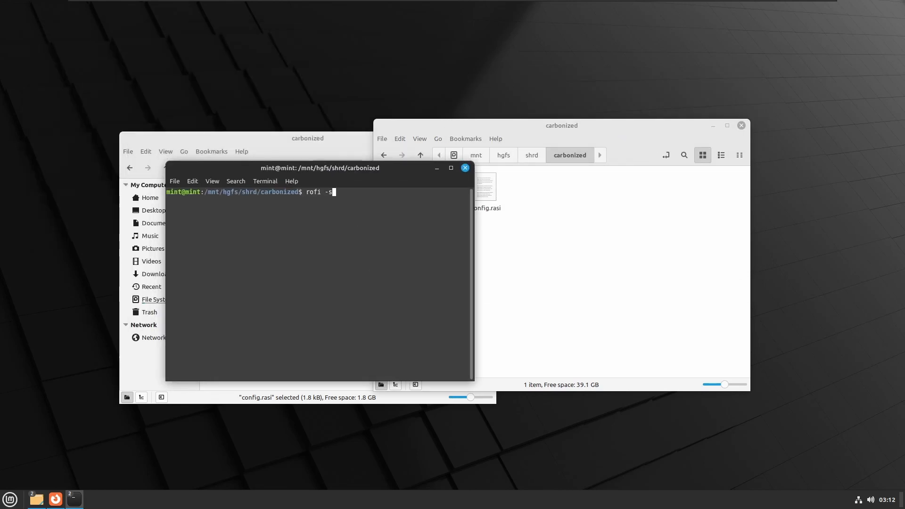
{"action": "type", "text": "how run -config ./config.rasi"}
{"action": "key", "text": "Return"}
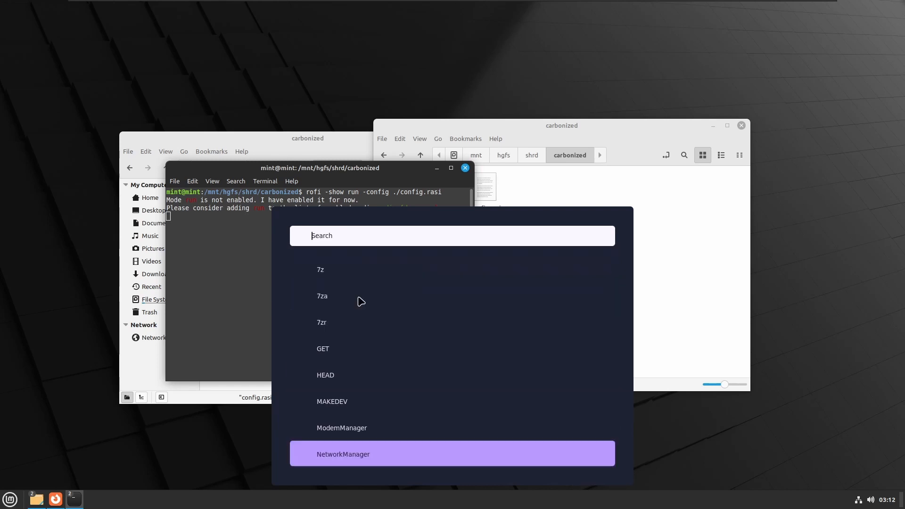
{"action": "scroll", "coordinate": [359, 301], "scroll_direction": "down", "scroll_amount": 14}
{"action": "left_click", "coordinate": [250, 319]}
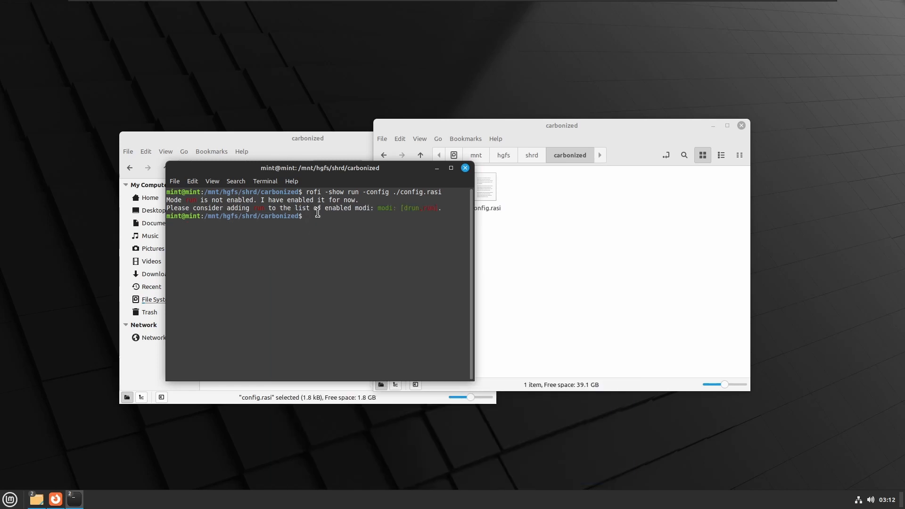
- Close the shared carbonized folder window and move the Downloads carbonized folder window clear of the terminals
{"action": "left_click_drag", "start_coordinate": [380, 168], "coordinate": [359, 197]}
{"action": "left_click", "coordinate": [528, 236]}
{"action": "left_click", "coordinate": [741, 125]}
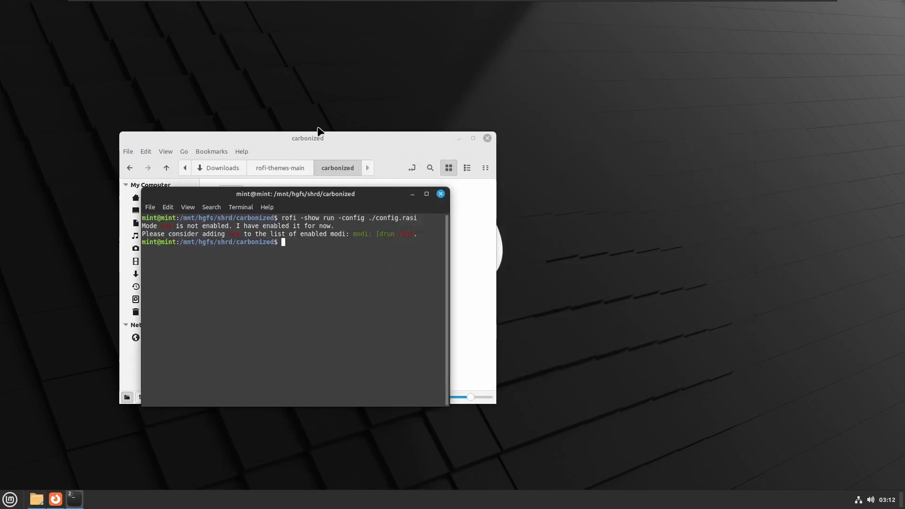
{"action": "left_click", "coordinate": [318, 138]}
{"action": "left_click_drag", "start_coordinate": [319, 137], "coordinate": [569, 108]}
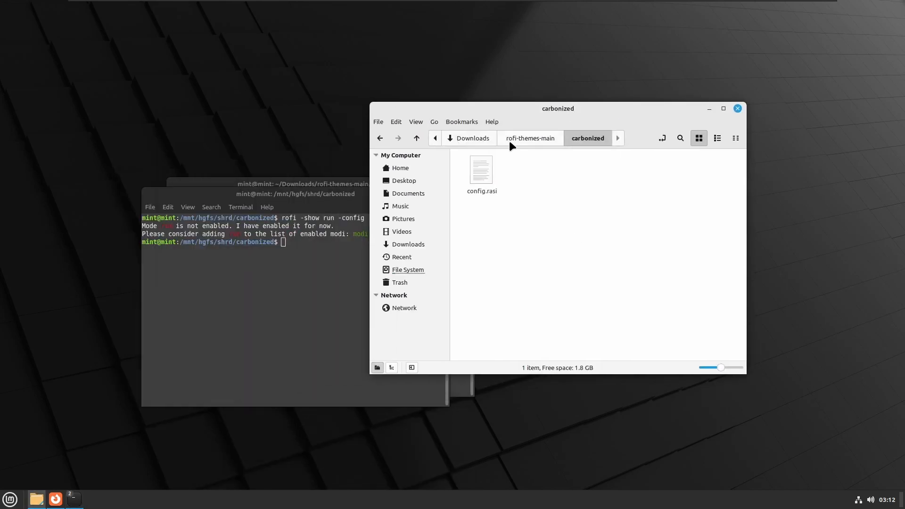
- Delete all the items in the Downloads folder
{"action": "left_click", "coordinate": [482, 139]}
{"action": "left_click_drag", "start_coordinate": [584, 213], "coordinate": [483, 157]}
{"action": "key", "text": "Delete"}
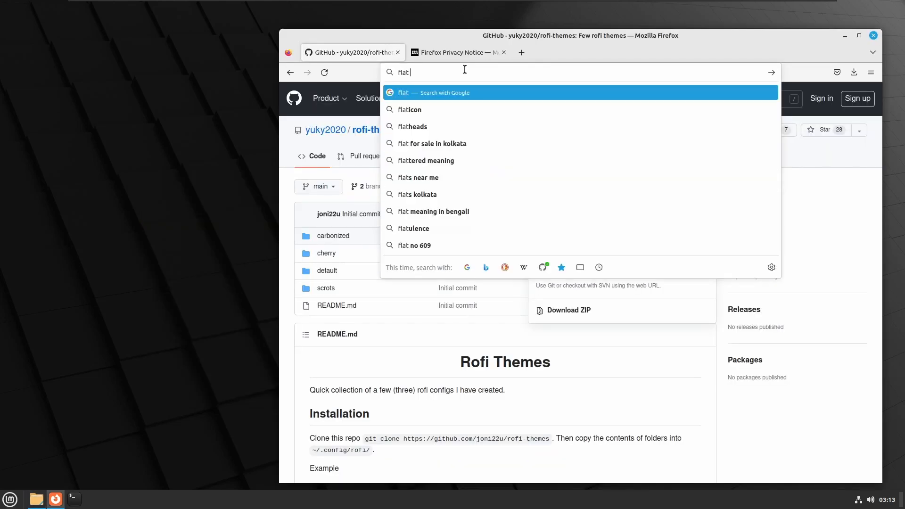
- Search the web for "flat remix gtk theme" and open the Flat Remix GTK page on Gnome-look.org
{"action": "type", "text": "remix gtk theme"}
{"action": "key", "text": "Return"}
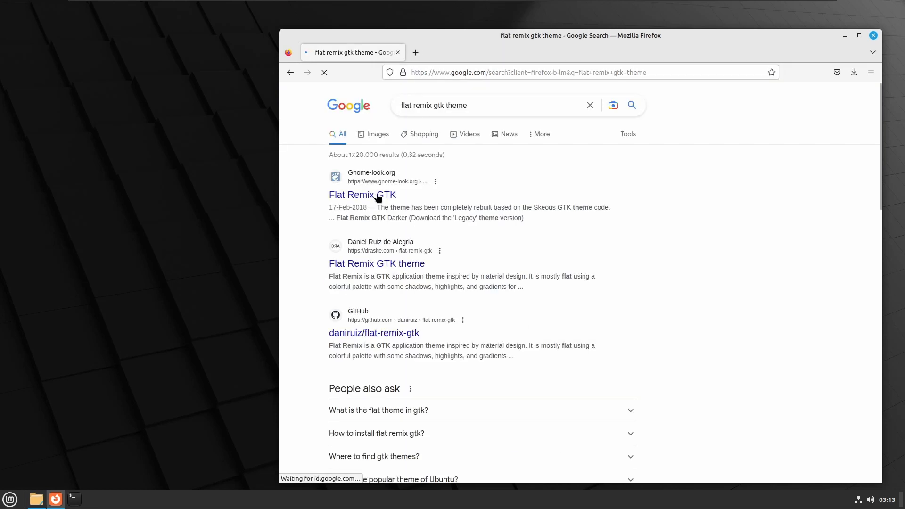
{"action": "left_click_drag", "start_coordinate": [529, 51], "coordinate": [468, 58]}
- Download 07-Flat-Remix-GTK-Violet-20220627.tar.xz from the Flat Remix GTK page
{"action": "left_click", "coordinate": [759, 190]}
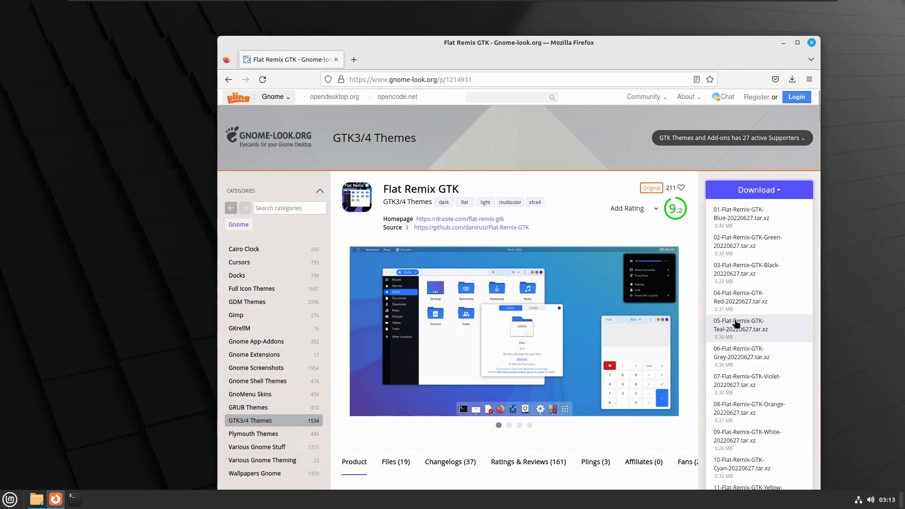
{"action": "scroll", "coordinate": [737, 324], "scroll_direction": "down", "scroll_amount": 2}
{"action": "left_click", "coordinate": [736, 325]}
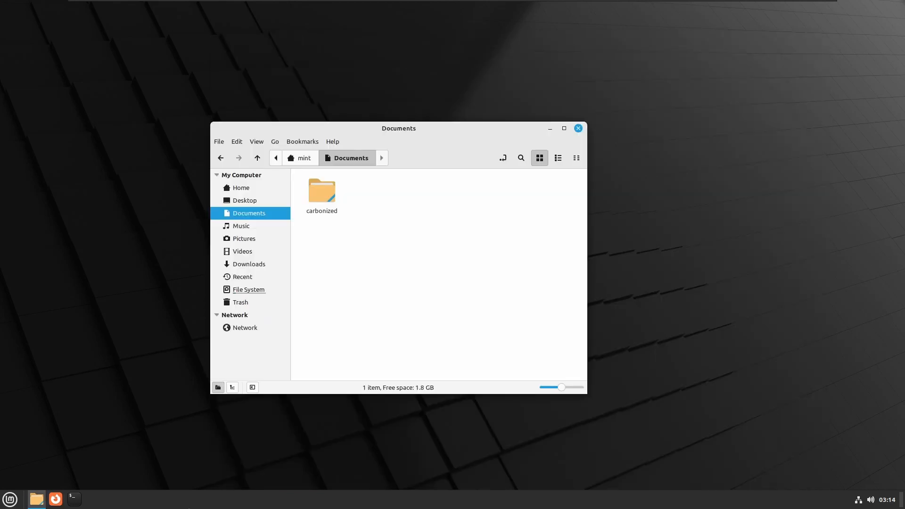
- Find the Command Launcher applet among the downloadable panel applets and install it
{"action": "right_click", "coordinate": [190, 507]}
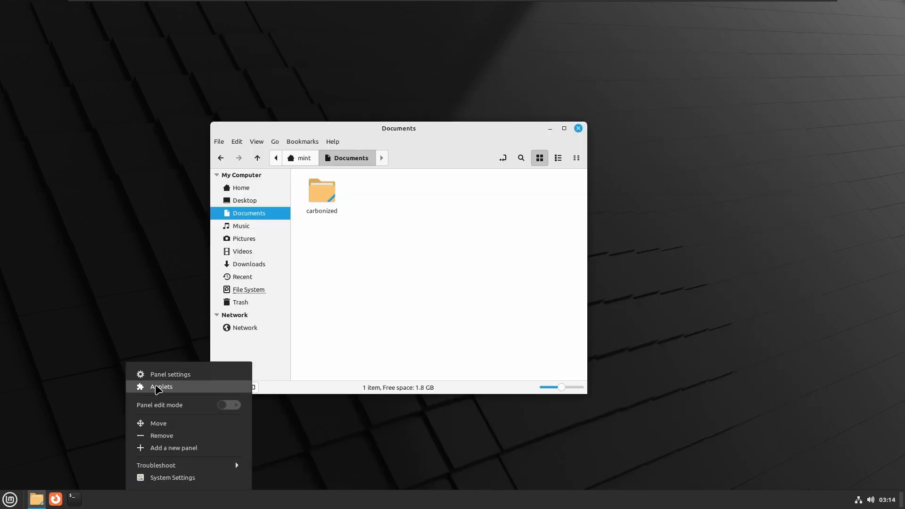
{"action": "left_click", "coordinate": [158, 388]}
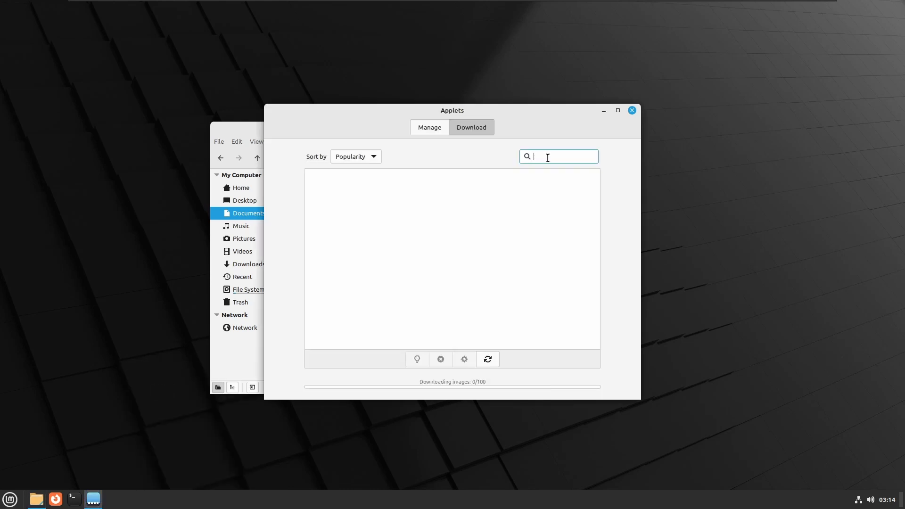
{"action": "type", "text": "command launcher"}
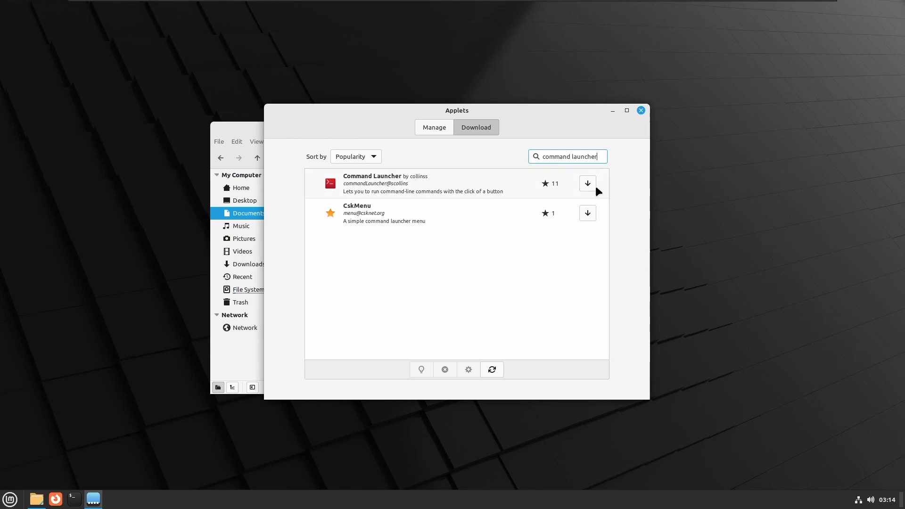
{"action": "left_click", "coordinate": [587, 184]}
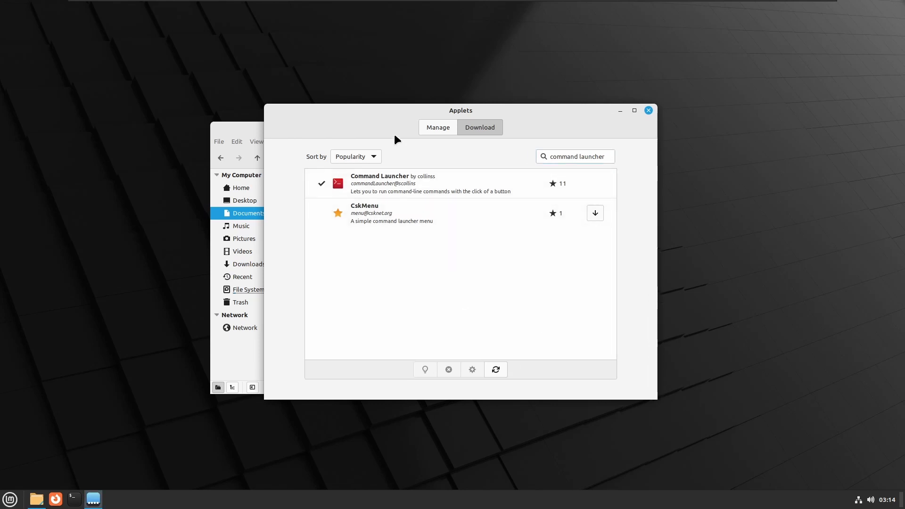
- Add the installed Command Launcher applet to the panel
{"action": "left_click", "coordinate": [425, 126]}
{"action": "left_click", "coordinate": [400, 182]}
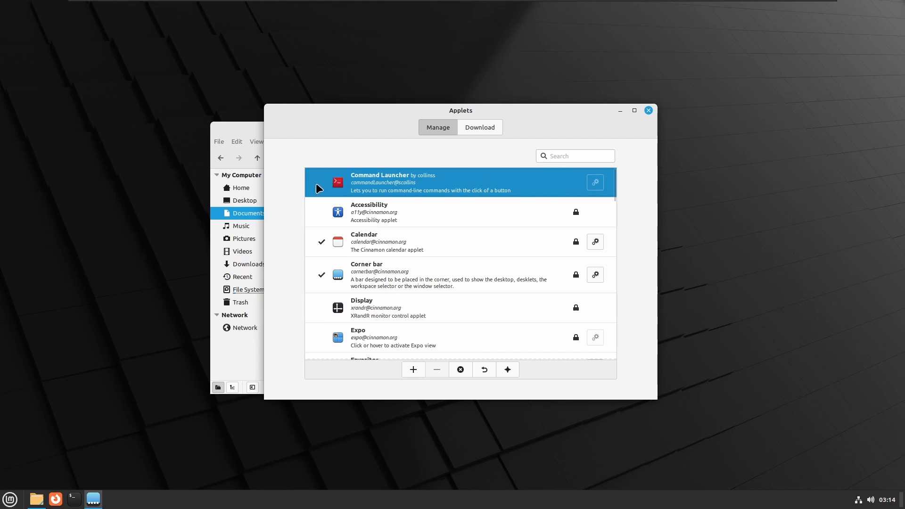
{"action": "left_click", "coordinate": [413, 371]}
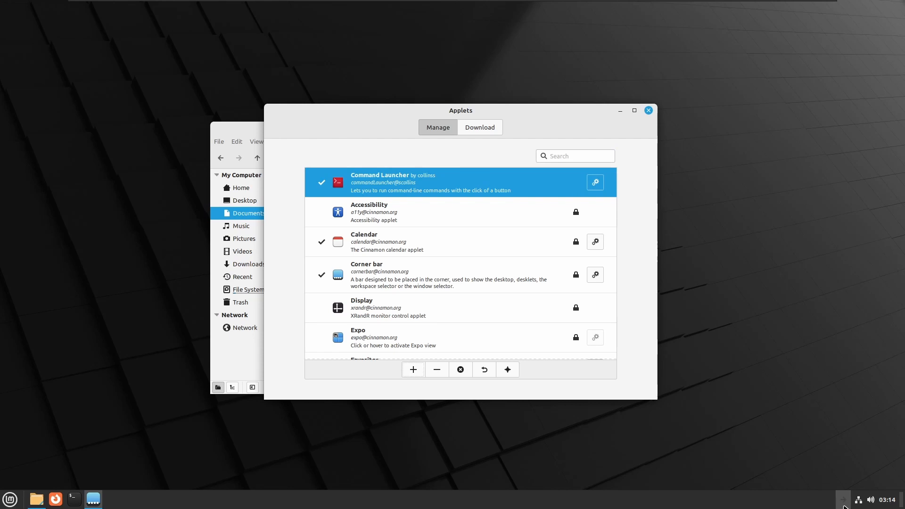
- Configure the Command Launcher applet to run rofi -show run with the config.rasi file in the documents folder, and test-run the launcher
{"action": "left_click", "coordinate": [844, 505]}
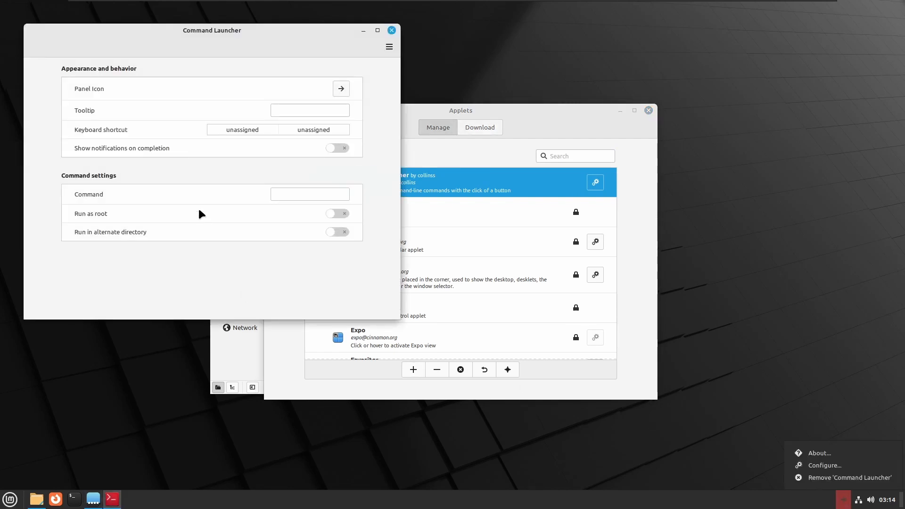
{"action": "left_click", "coordinate": [316, 195]}
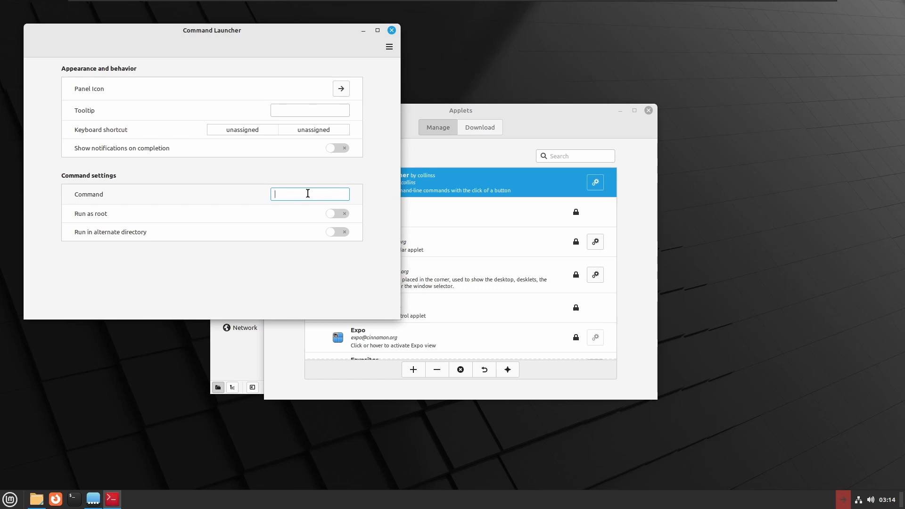
{"action": "type", "text": "rofi -show run -config ~/documents"}
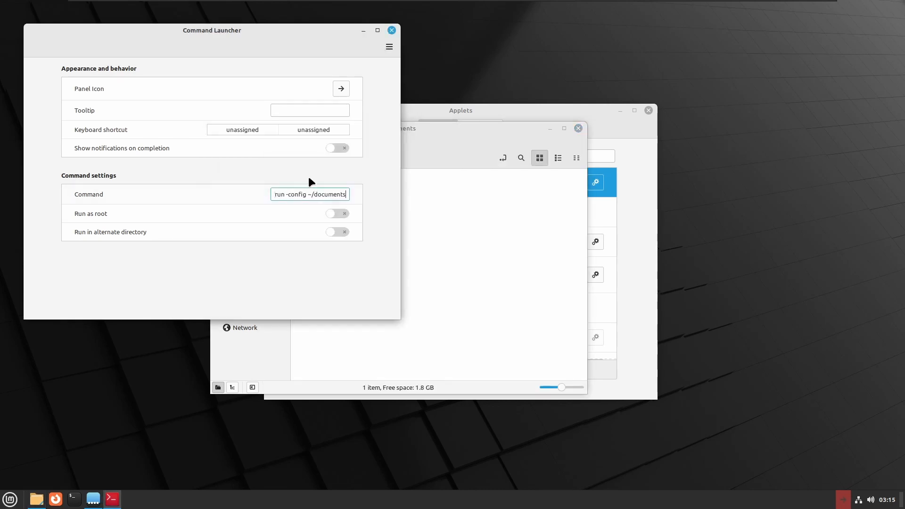
{"action": "key", "text": "BackSpace"}
{"action": "key", "text": "BackSpace"}
{"action": "key", "text": "BackSpace"}
{"action": "key", "text": "BackSpace"}
{"action": "key", "text": "BackSpace"}
{"action": "key", "text": "BackSpace"}
{"action": "key", "text": "BackSpace"}
{"action": "key", "text": "BackSpace"}
{"action": "key", "text": "BackSpace"}
{"action": "type", "text": "Documents/config.rasi"}
{"action": "left_click", "coordinate": [392, 30]}
{"action": "left_click", "coordinate": [845, 501]}
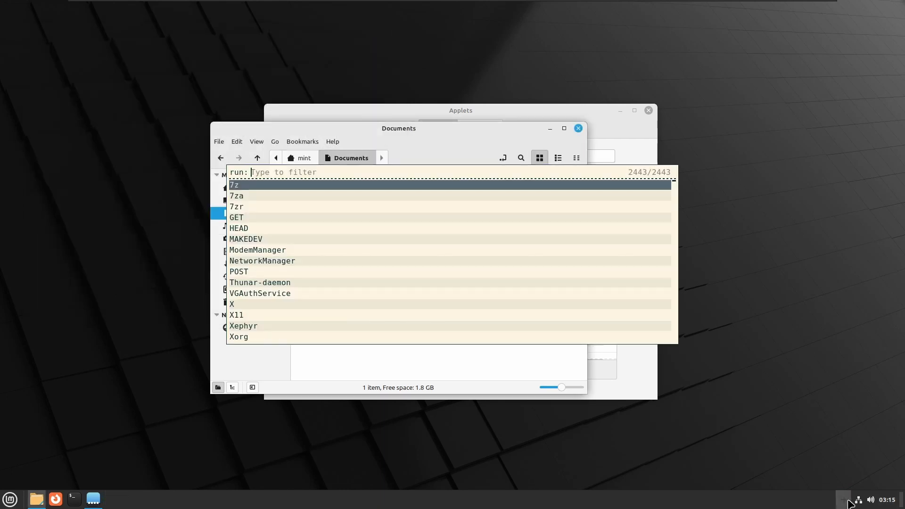
{"action": "key", "text": "Escape"}
- Make the config path in the applet's command ~/Documents/config.rasi and test the rofi launcher from the panel
{"action": "right_click", "coordinate": [847, 501]}
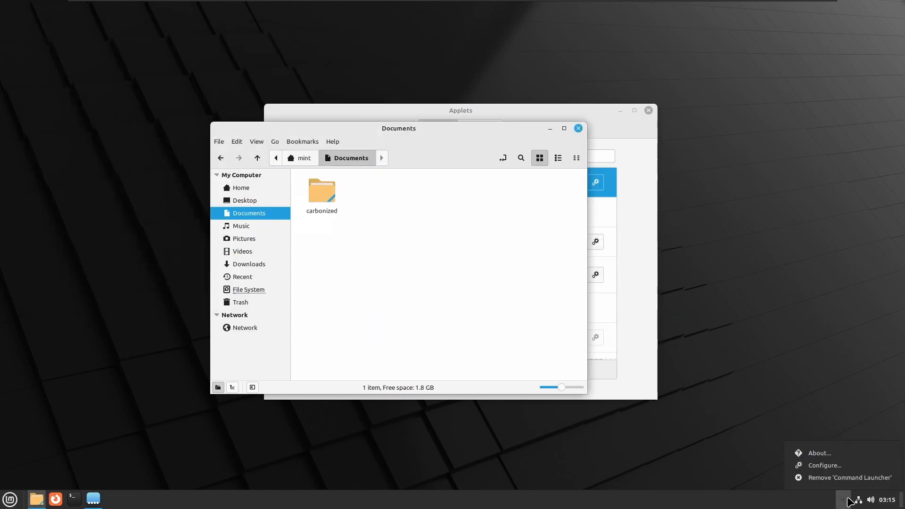
{"action": "left_click", "coordinate": [840, 467]}
{"action": "left_click", "coordinate": [313, 195]}
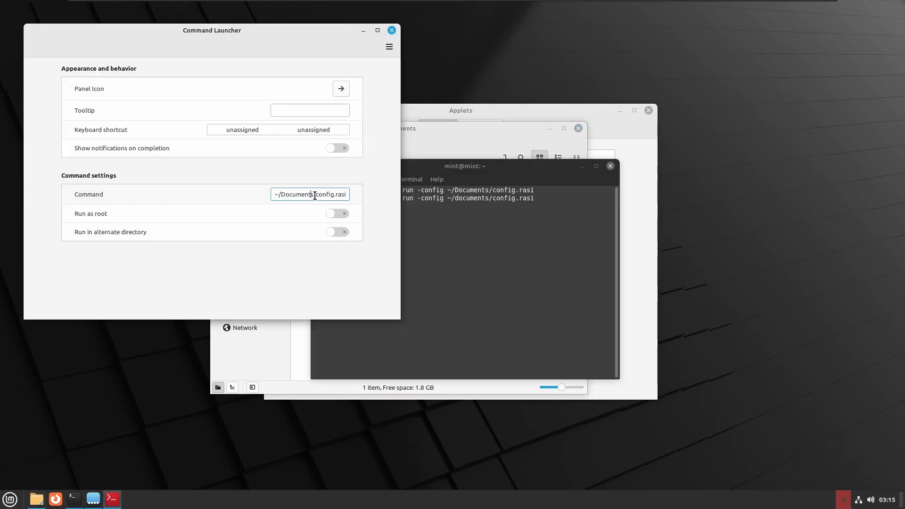
{"action": "left_click", "coordinate": [391, 30]}
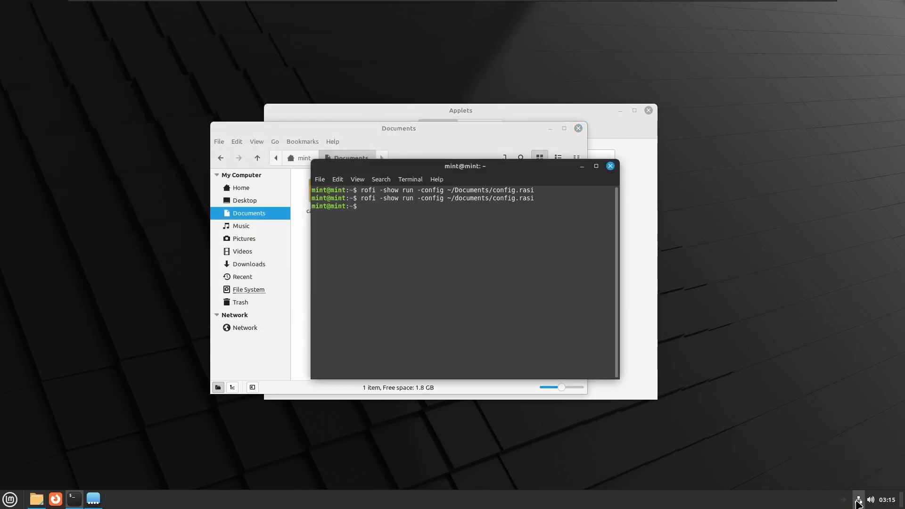
{"action": "left_click", "coordinate": [847, 501]}
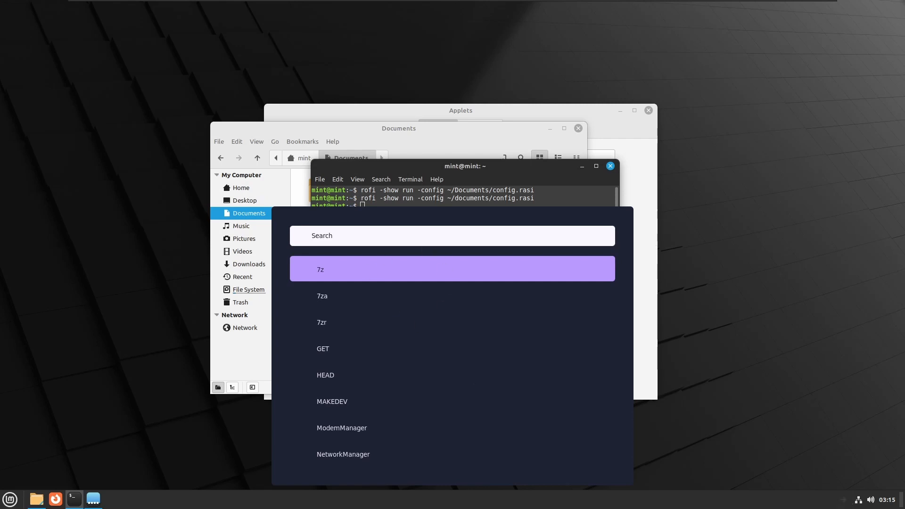
{"action": "key", "text": "Escape"}
{"action": "right_click", "coordinate": [839, 503]}
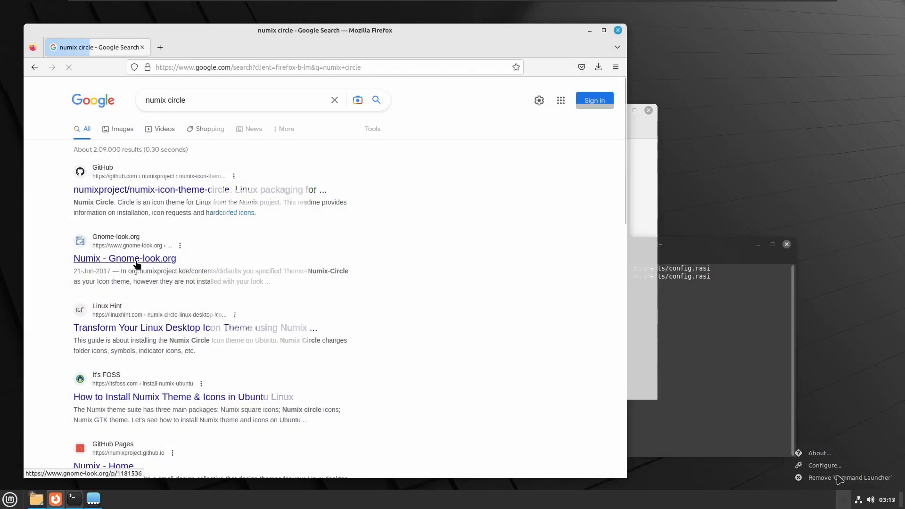
- Open the numixproject/numix-icon-theme-circle GitHub repository from the "numix circle" search results
{"action": "scroll", "coordinate": [136, 265], "scroll_direction": "down", "scroll_amount": 5}
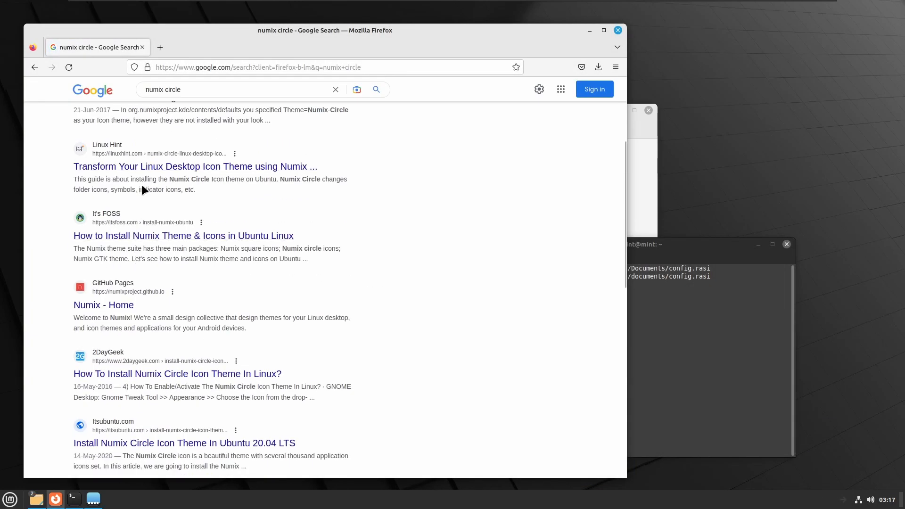
{"action": "scroll", "coordinate": [142, 183], "scroll_direction": "up", "scroll_amount": 4}
{"action": "left_click", "coordinate": [168, 138]}
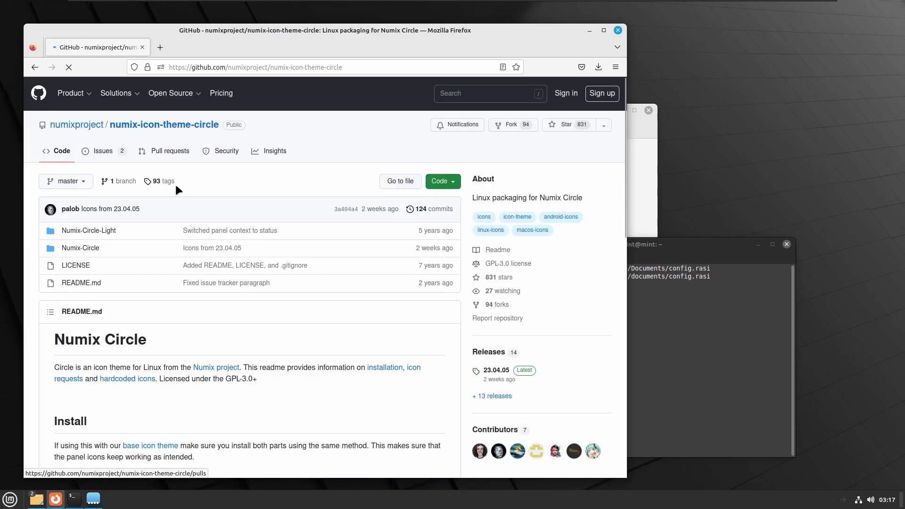
- Copy the Debian/Ubuntu install command from the README and run sudo apt install numix-icon-theme-circle in the terminal
{"action": "scroll", "coordinate": [175, 185], "scroll_direction": "down", "scroll_amount": 2}
{"action": "scroll", "coordinate": [176, 185], "scroll_direction": "down", "scroll_amount": 5}
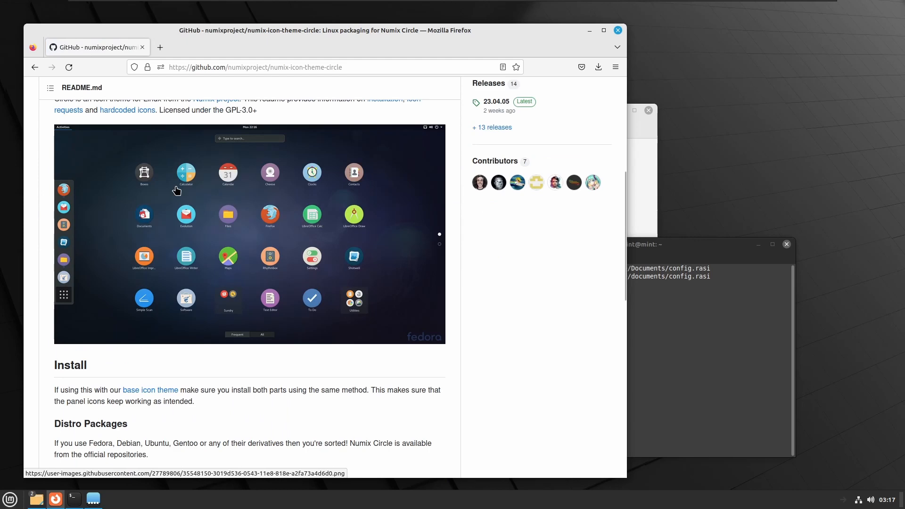
{"action": "scroll", "coordinate": [175, 187], "scroll_direction": "up", "scroll_amount": 4}
{"action": "scroll", "coordinate": [175, 187], "scroll_direction": "down", "scroll_amount": 5}
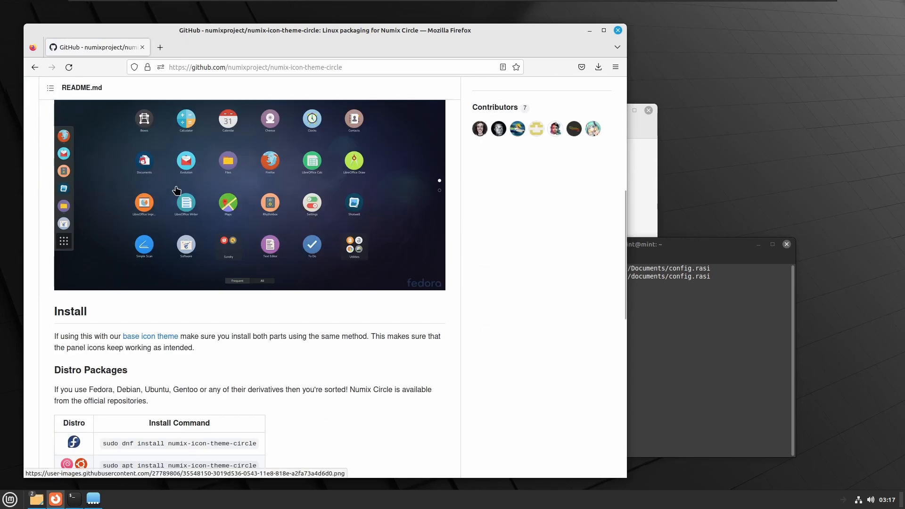
{"action": "scroll", "coordinate": [176, 190], "scroll_direction": "down", "scroll_amount": 2}
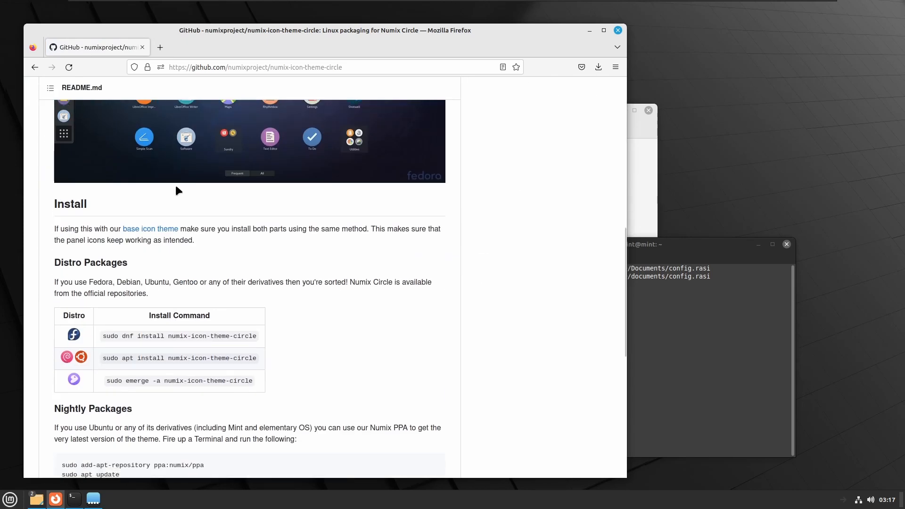
{"action": "scroll", "coordinate": [176, 190], "scroll_direction": "down", "scroll_amount": 3}
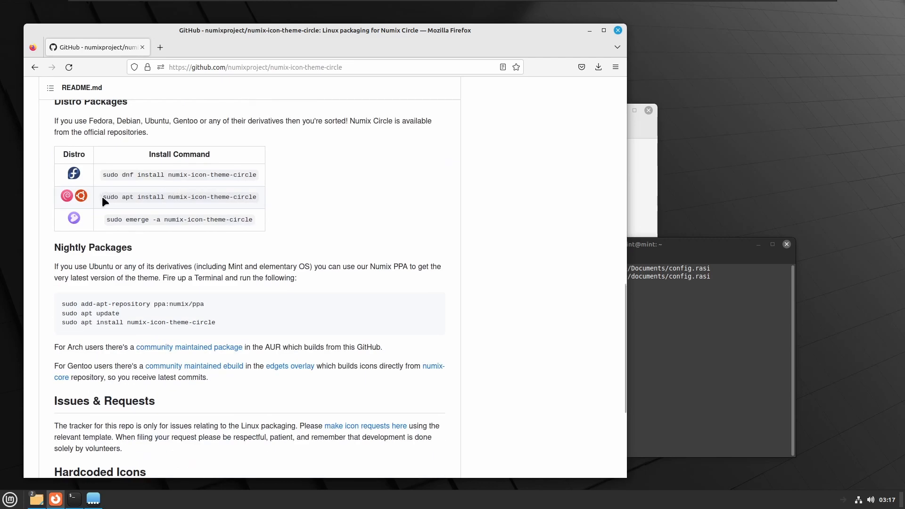
{"action": "left_click_drag", "start_coordinate": [102, 196], "coordinate": [248, 194]}
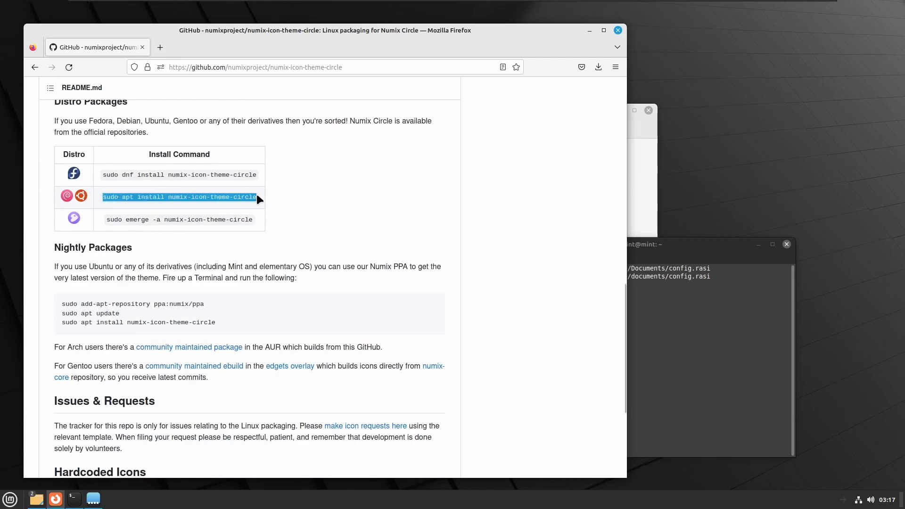
{"action": "right_click", "coordinate": [242, 200]}
{"action": "left_click", "coordinate": [264, 208]}
{"action": "left_click", "coordinate": [688, 366]}
{"action": "key", "text": "ctrl+shift+v"}
{"action": "key", "text": "Return"}
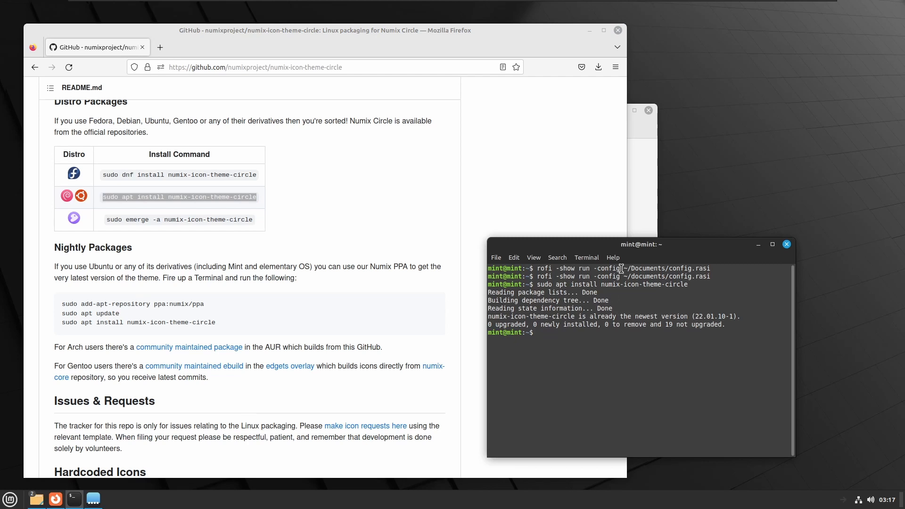
{"action": "left_click", "coordinate": [589, 30]}
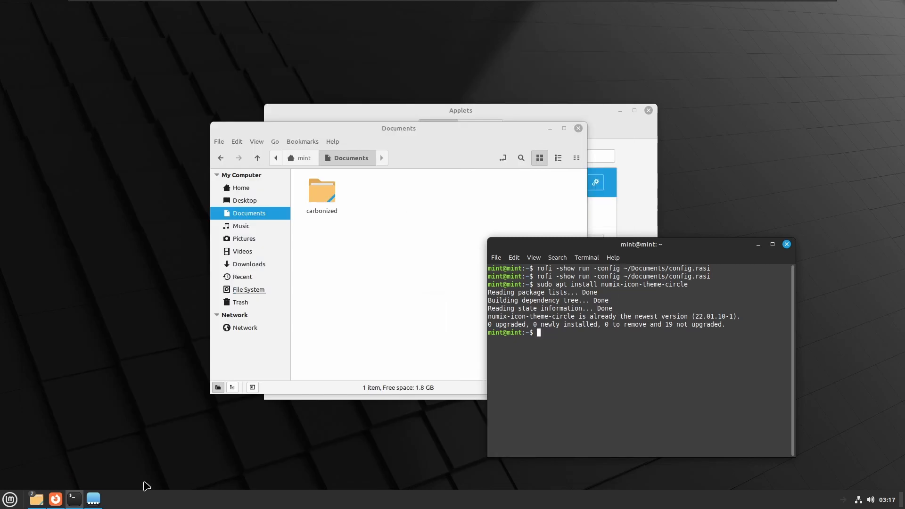
{"action": "mouse_move", "coordinate": [52, 503]}
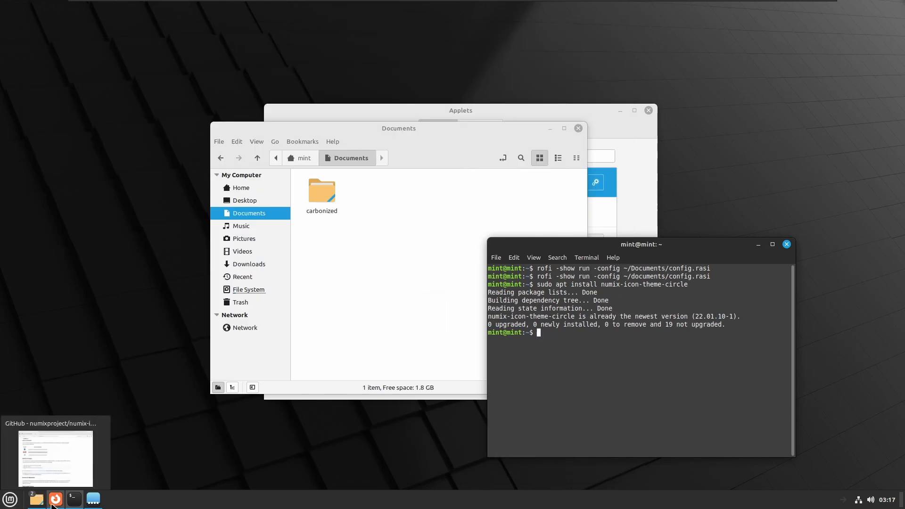
{"action": "left_click", "coordinate": [10, 500]}
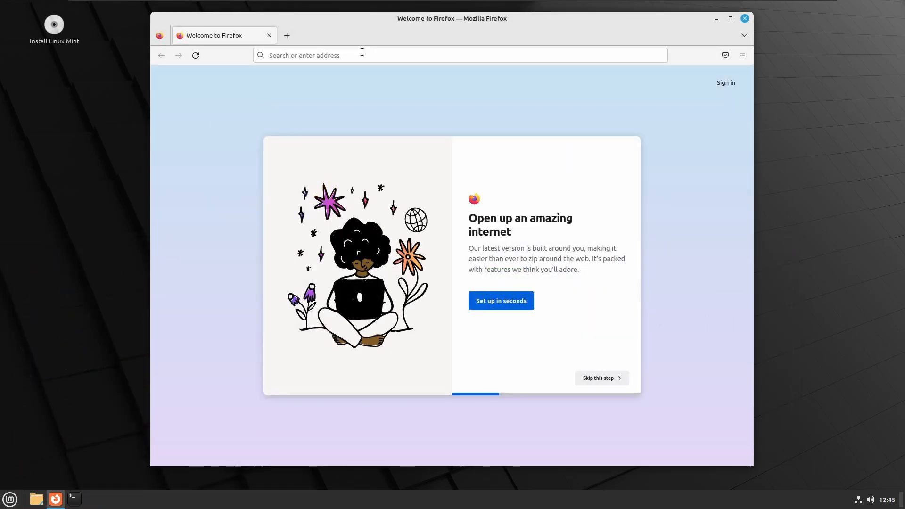
- Search the web for "uos gtk theme" and open the Uos [Deepin V20] page on Gnome-look.org
{"action": "left_click", "coordinate": [361, 53]}
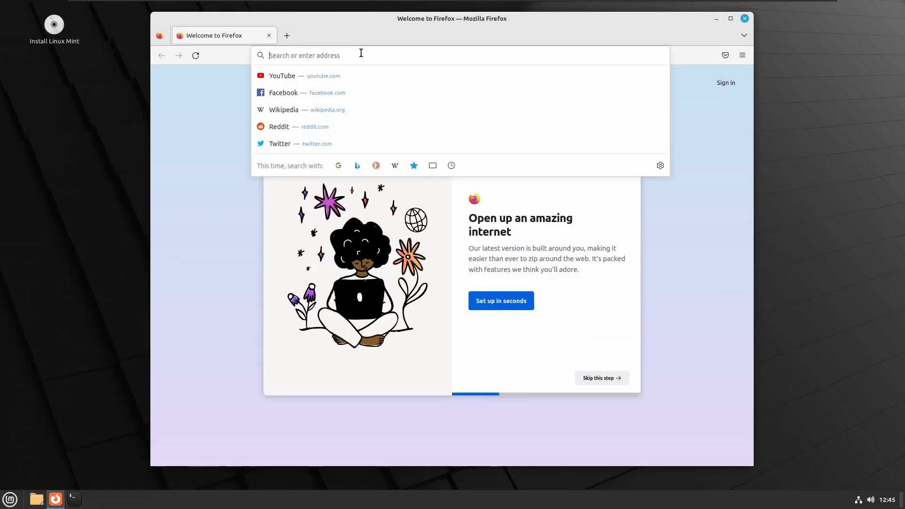
{"action": "type", "text": "uos gtk"}
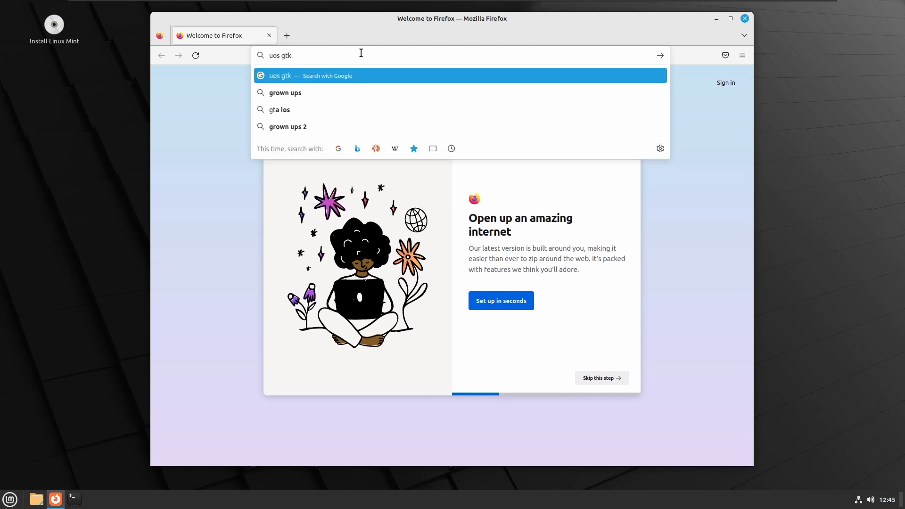
{"action": "type", "text": " theme"}
{"action": "key", "text": "Return"}
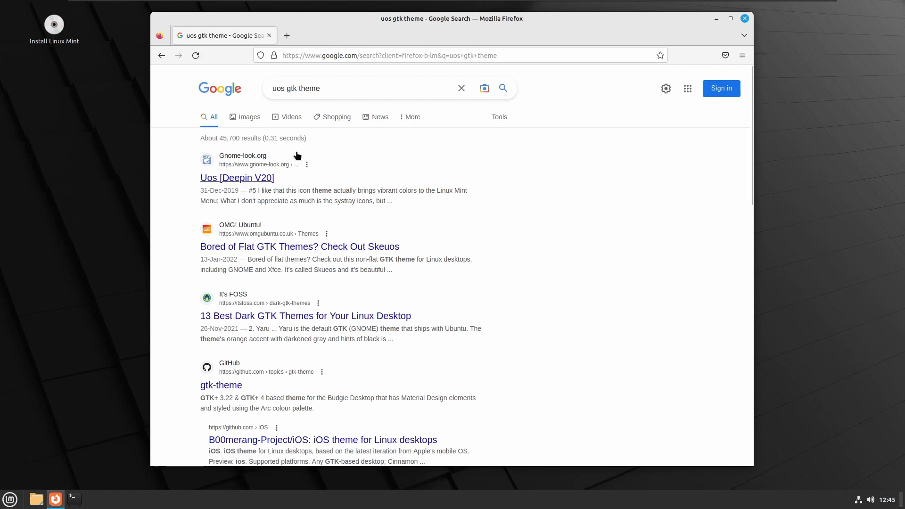
{"action": "left_click", "coordinate": [241, 182]}
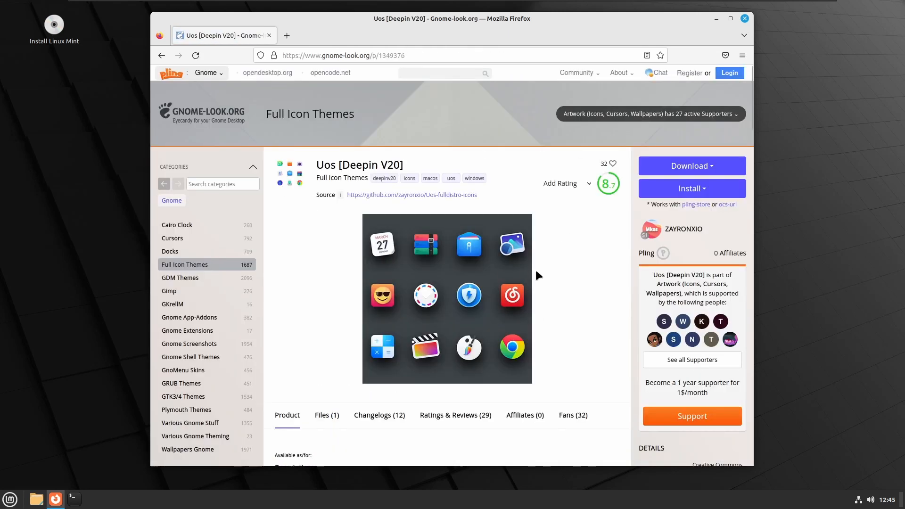
- Download Uos-fulldistro-icons.tar.xz from the Uos [Deepin V20] page
{"action": "left_click", "coordinate": [698, 166]}
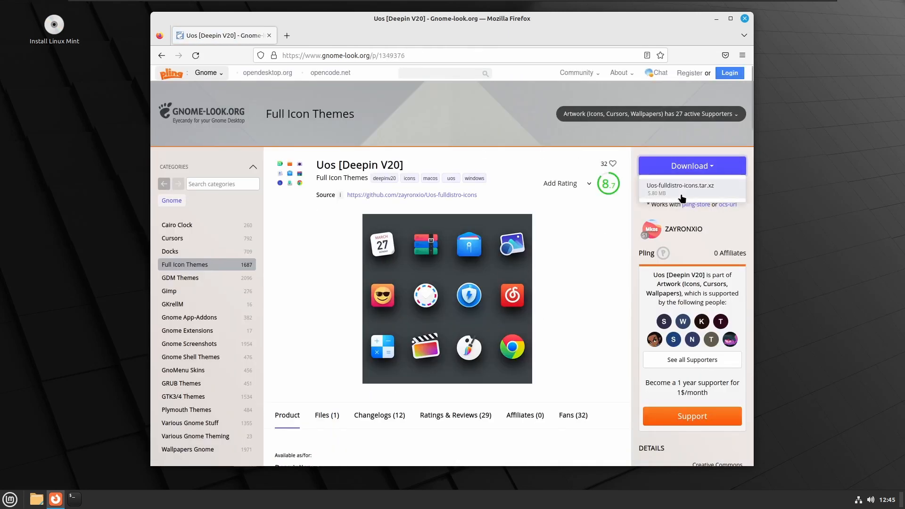
{"action": "left_click", "coordinate": [681, 186]}
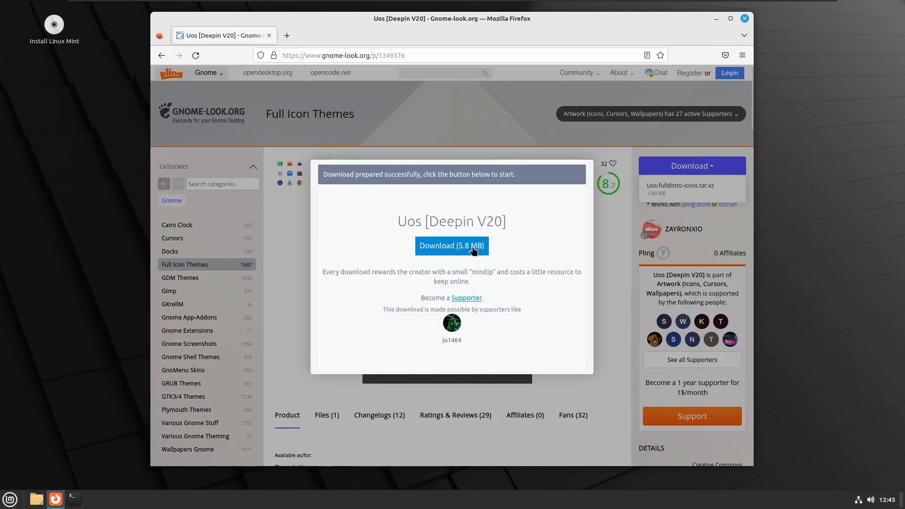
{"action": "left_click", "coordinate": [451, 245]}
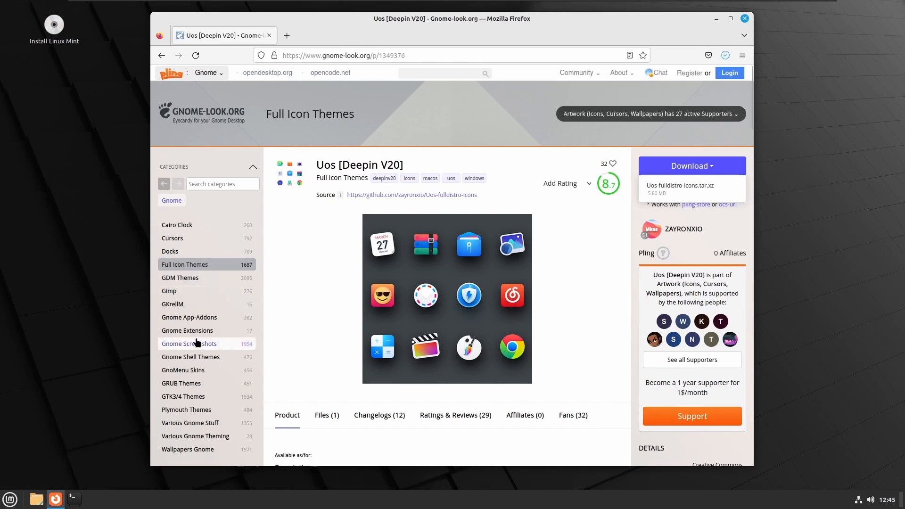
- Show hidden files in the home folder, then create a folder named .icons there and open it
{"action": "left_click", "coordinate": [37, 500]}
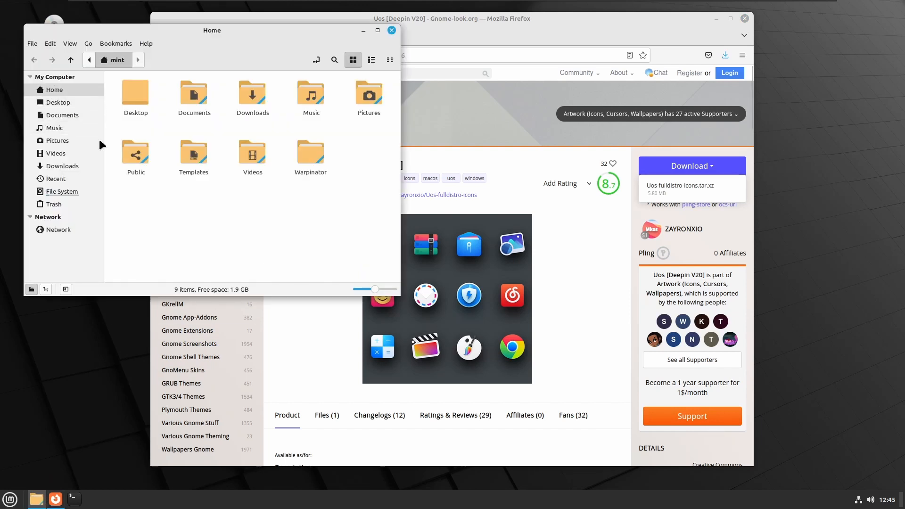
{"action": "key", "text": "ctrl+h"}
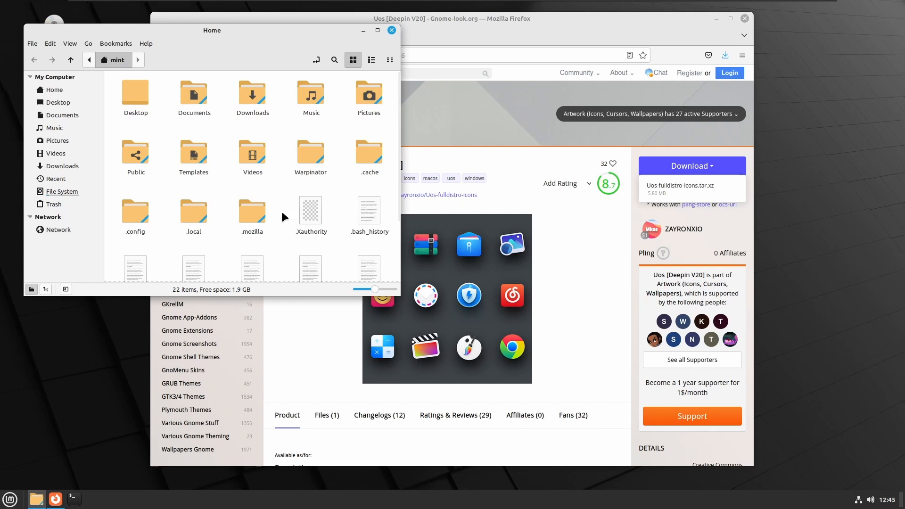
{"action": "key", "text": "ctrl+shift+n"}
{"action": "key", "text": "BackSpace"}
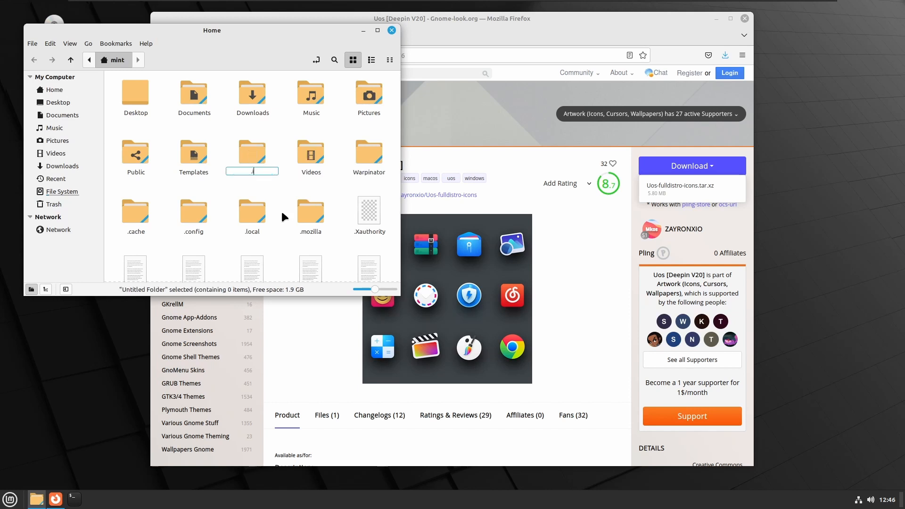
{"action": "type", "text": ".icons"}
{"action": "key", "text": "Return"}
{"action": "key", "text": "Return"}
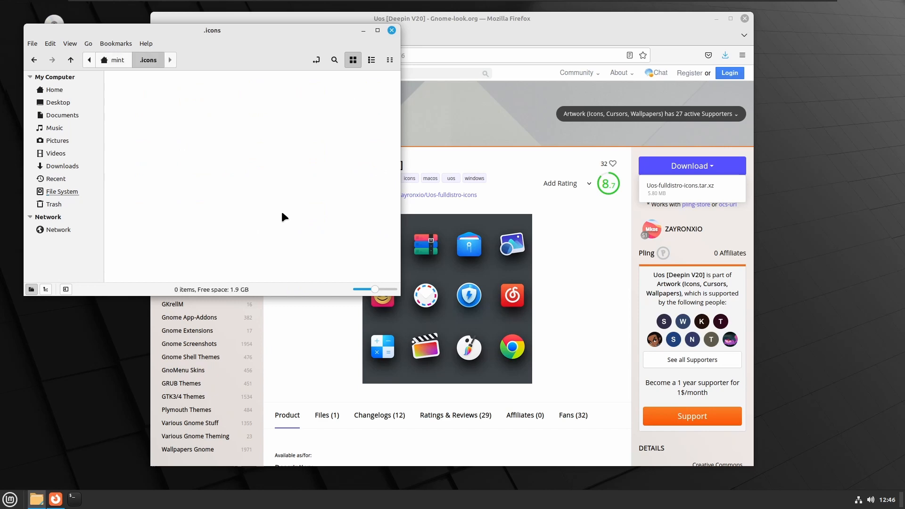
- Open the downloaded Uos-fulldistro-icons.tar.xz archive and extract its Uos-fulldistro-icons folder into .icons
{"action": "left_click", "coordinate": [725, 56]}
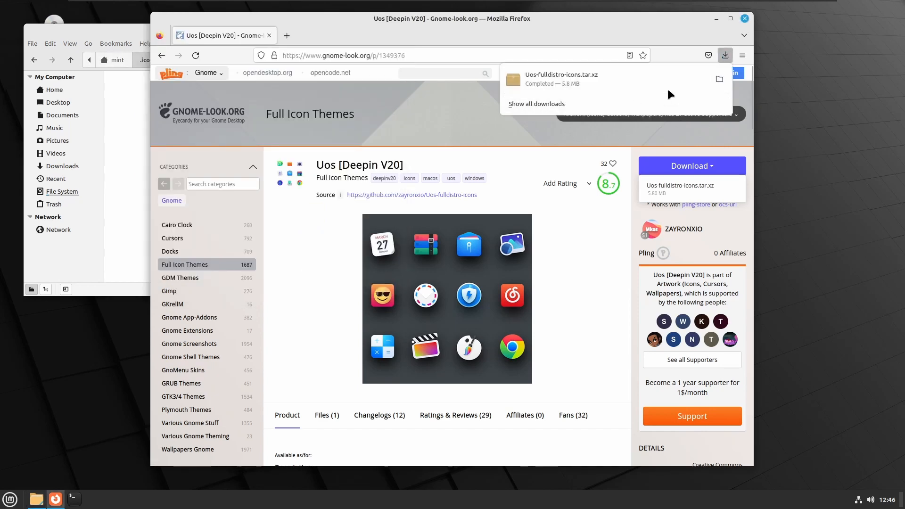
{"action": "left_click", "coordinate": [720, 78]}
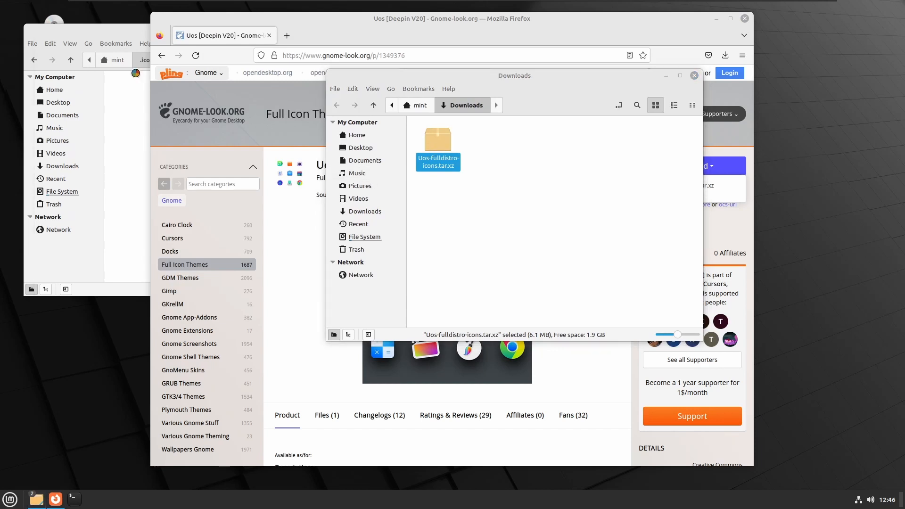
{"action": "double_click", "coordinate": [434, 147]}
{"action": "left_click_drag", "start_coordinate": [126, 127], "coordinate": [429, 108]}
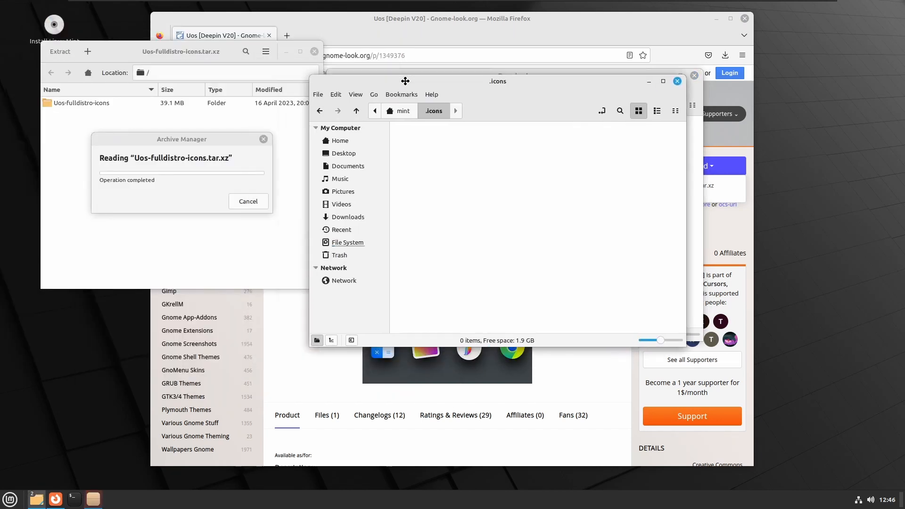
{"action": "left_click_drag", "start_coordinate": [148, 103], "coordinate": [523, 207]}
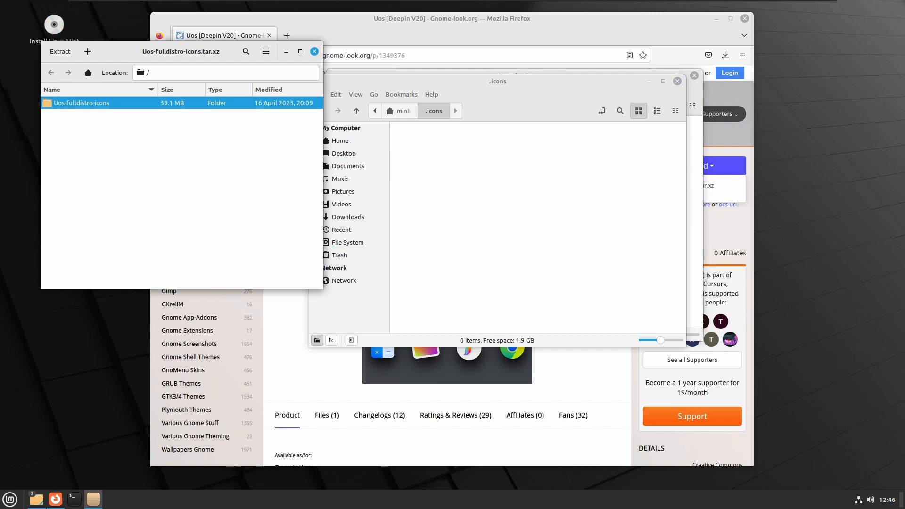
- Close the Uos-fulldistro-icons archive and open the Themes settings
{"action": "double_click", "coordinate": [151, 107]}
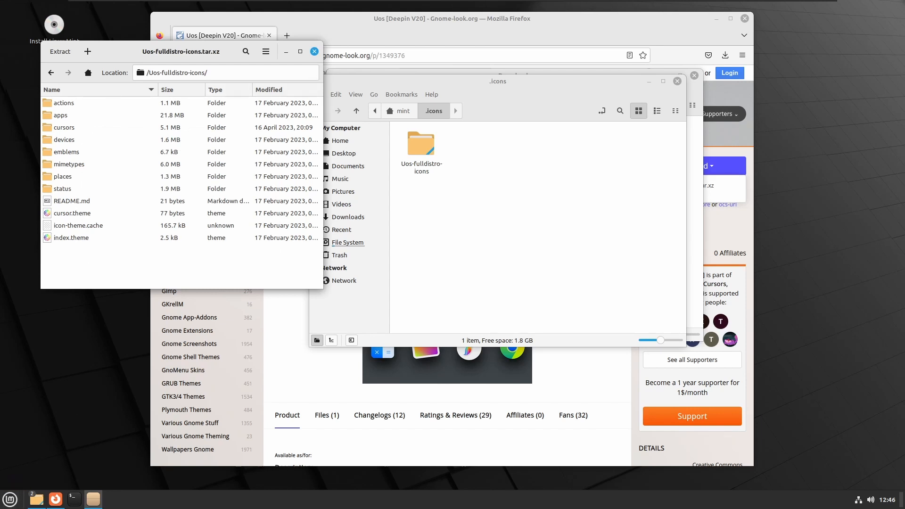
{"action": "left_click", "coordinate": [315, 51]}
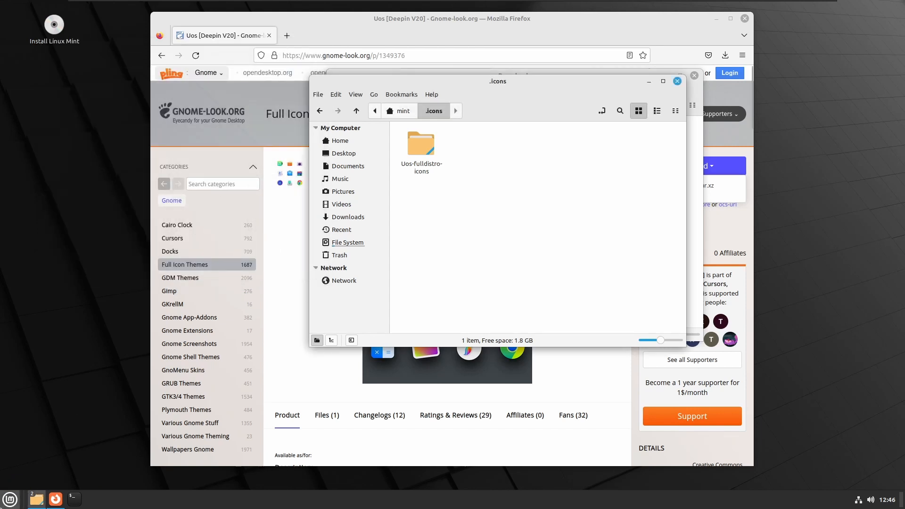
{"action": "key", "text": "super"}
{"action": "type", "text": "cl"}
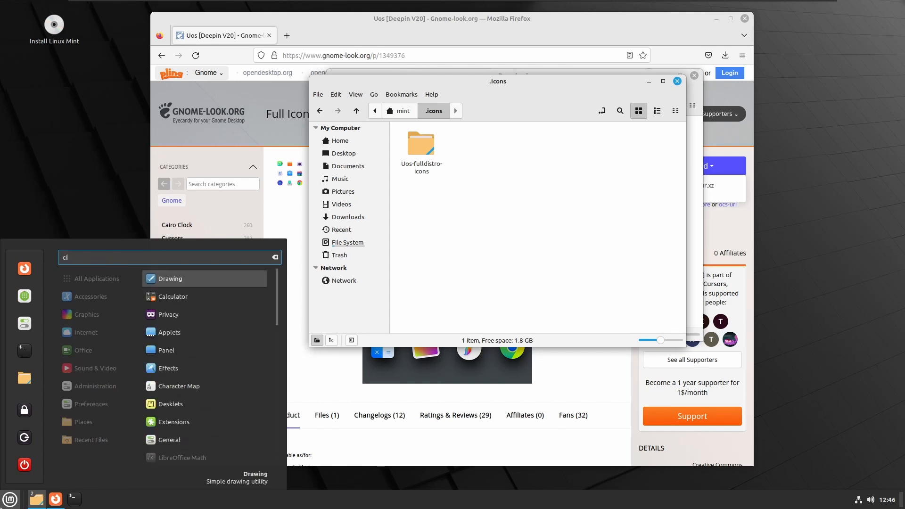
{"action": "key", "text": "BackSpace"}
{"action": "key", "text": "BackSpace"}
{"action": "type", "text": "themes"}
{"action": "key", "text": "Return"}
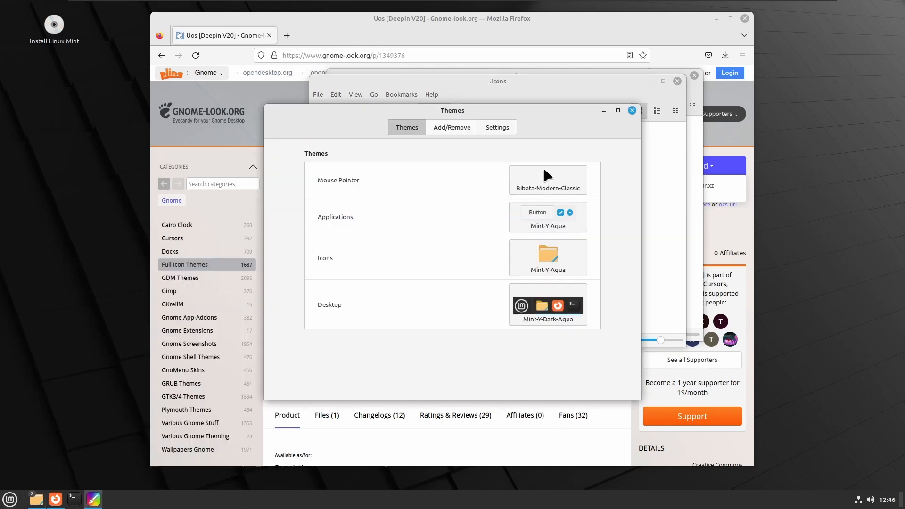
- Set the icon theme to Uos-fulldistro-icons and bring up the file manager windows to preview it
{"action": "left_click", "coordinate": [532, 265]}
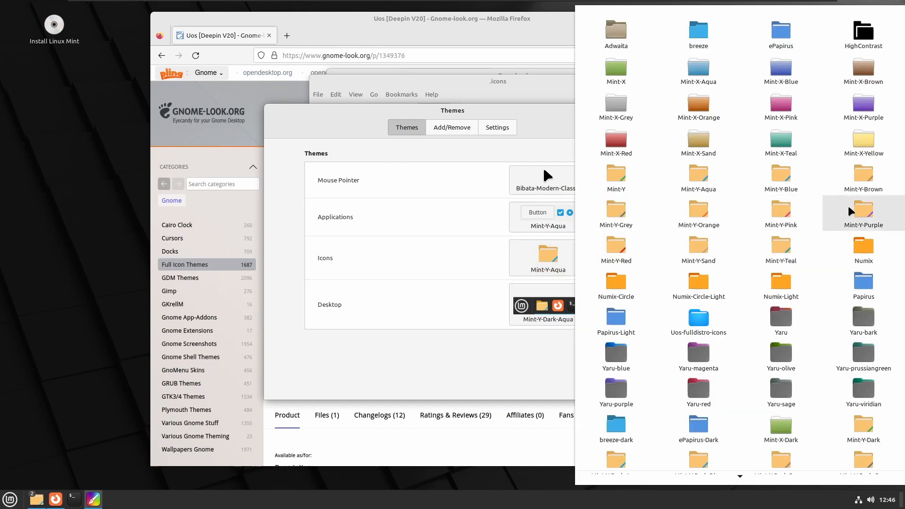
{"action": "scroll", "coordinate": [841, 226], "scroll_direction": "down", "scroll_amount": 1}
{"action": "scroll", "coordinate": [838, 240], "scroll_direction": "down", "scroll_amount": 1}
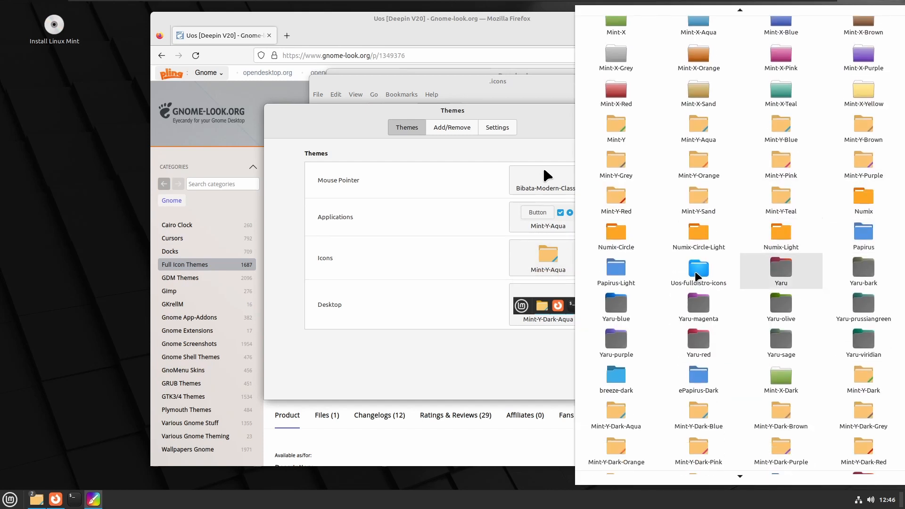
{"action": "left_click", "coordinate": [683, 278]}
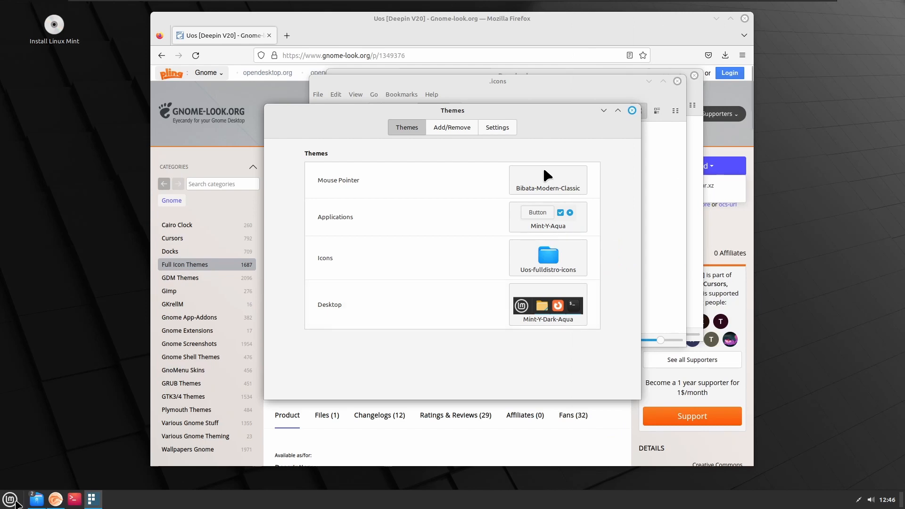
{"action": "left_click", "coordinate": [37, 499]}
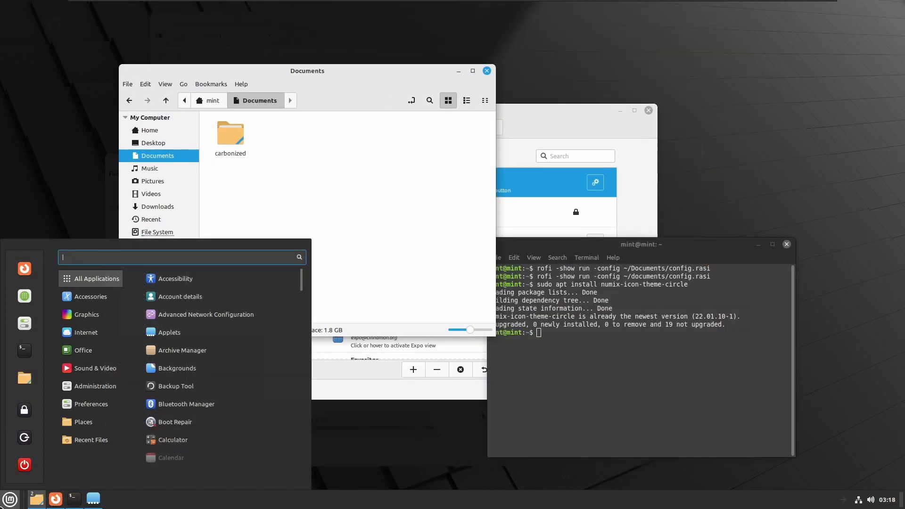
- Open the Extensions settings, search the downloadable extensions for "trans", and install Transparent panels
{"action": "type", "text": "exte"}
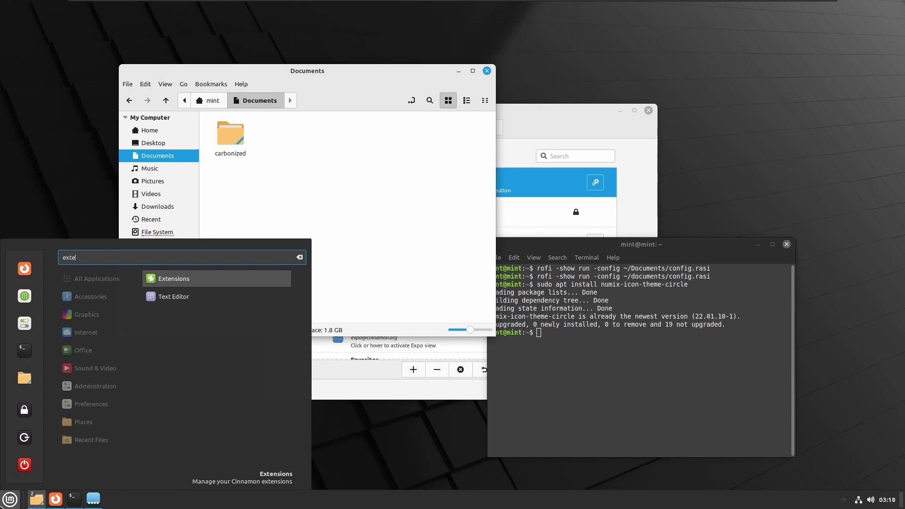
{"action": "key", "text": "Return"}
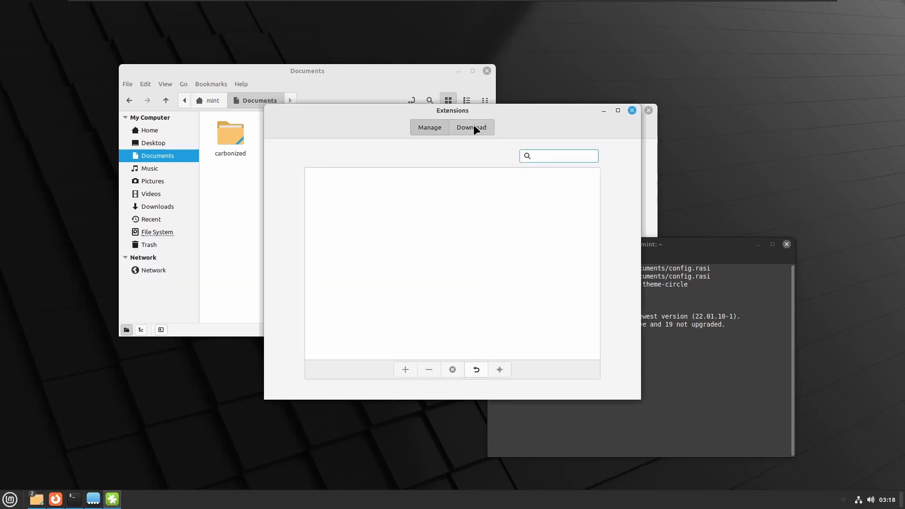
{"action": "left_click", "coordinate": [473, 127]}
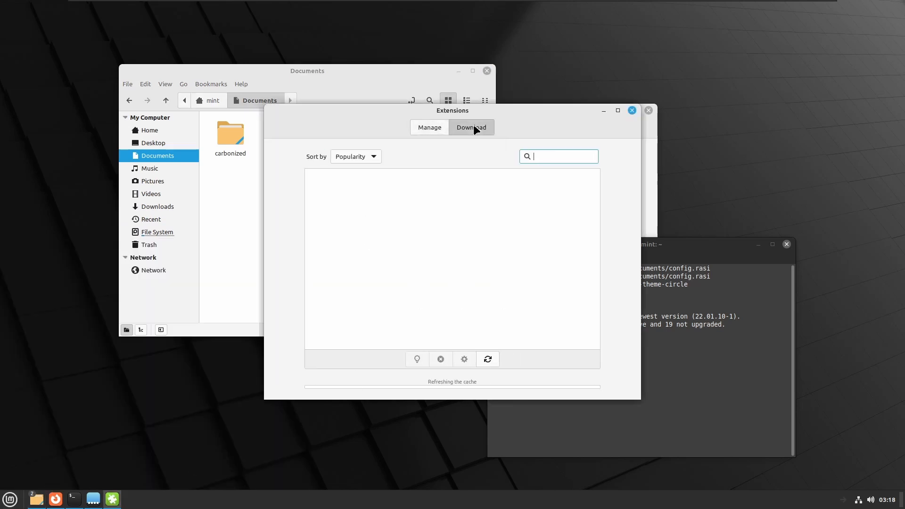
{"action": "type", "text": "trans"}
{"action": "right_click", "coordinate": [571, 157]}
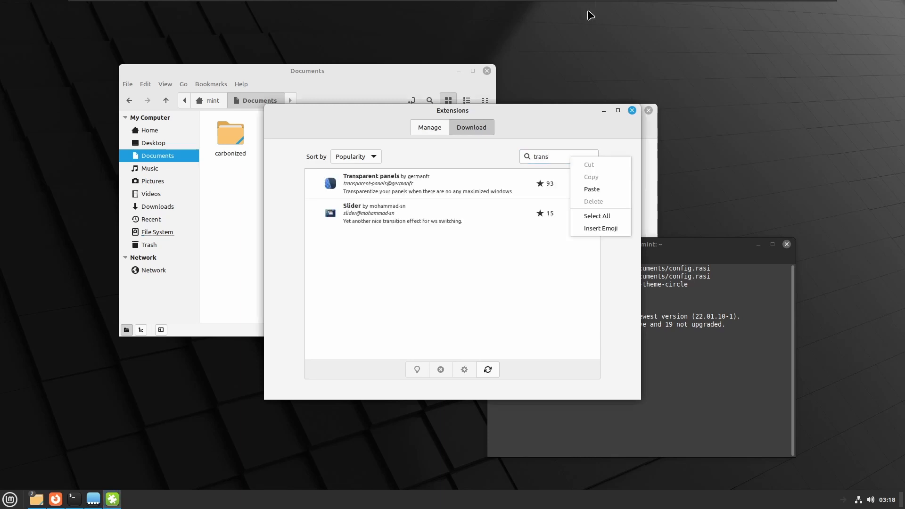
{"action": "left_click", "coordinate": [515, 295]}
{"action": "left_click", "coordinate": [579, 184]}
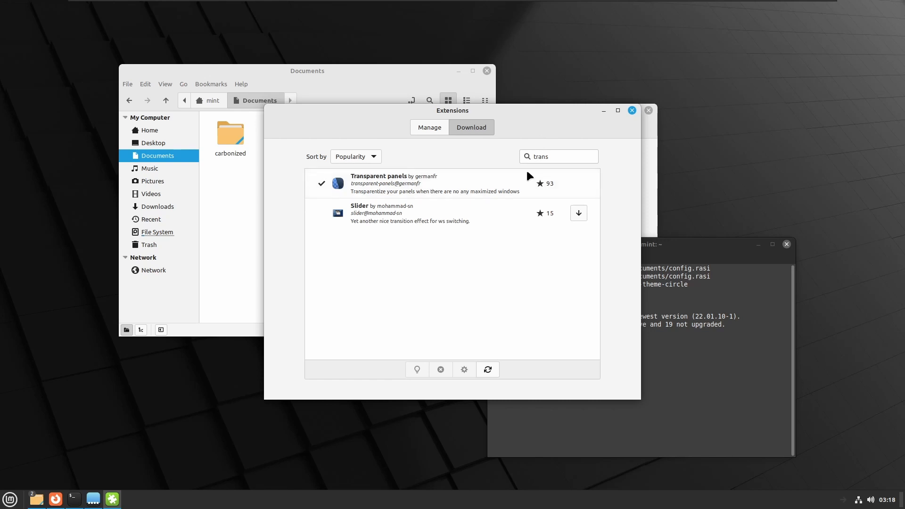
{"action": "left_click", "coordinate": [552, 157]}
{"action": "key", "text": "ctrl+a"}
{"action": "key", "text": "BackSpace"}
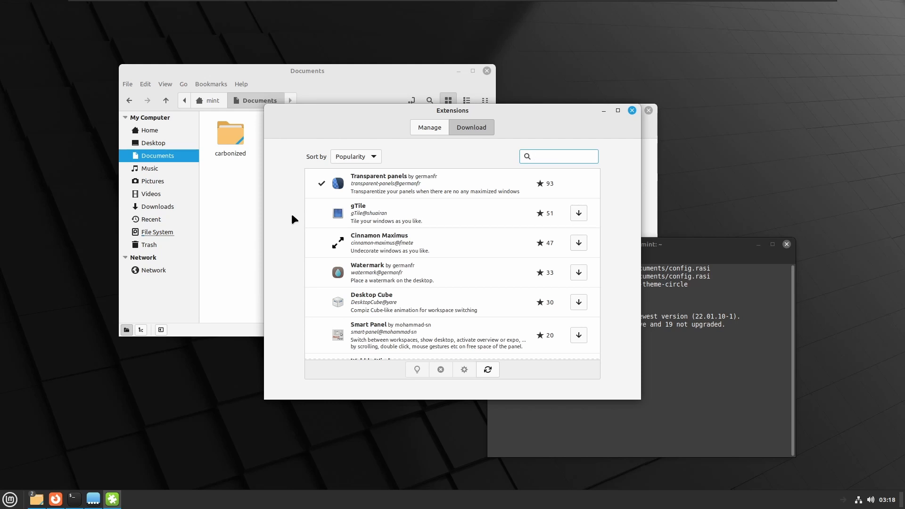
{"action": "type", "text": "use sha"}
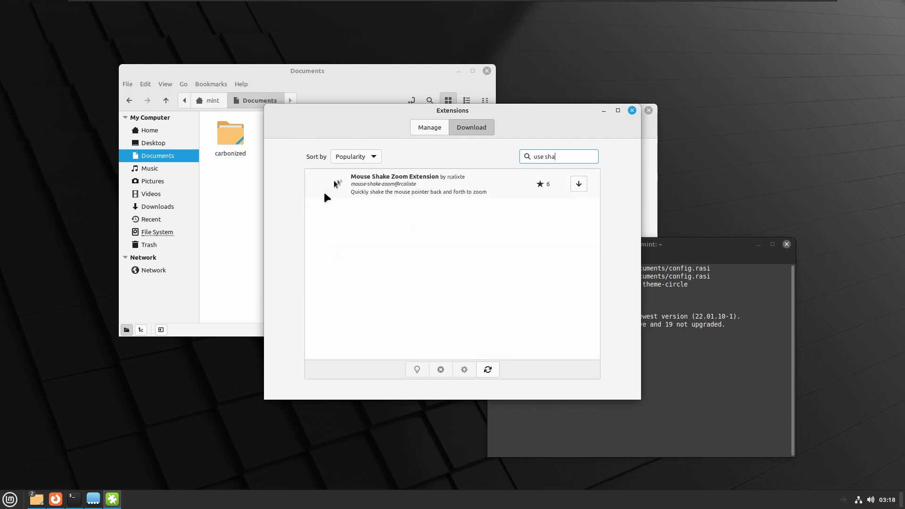
{"action": "left_click", "coordinate": [440, 127]}
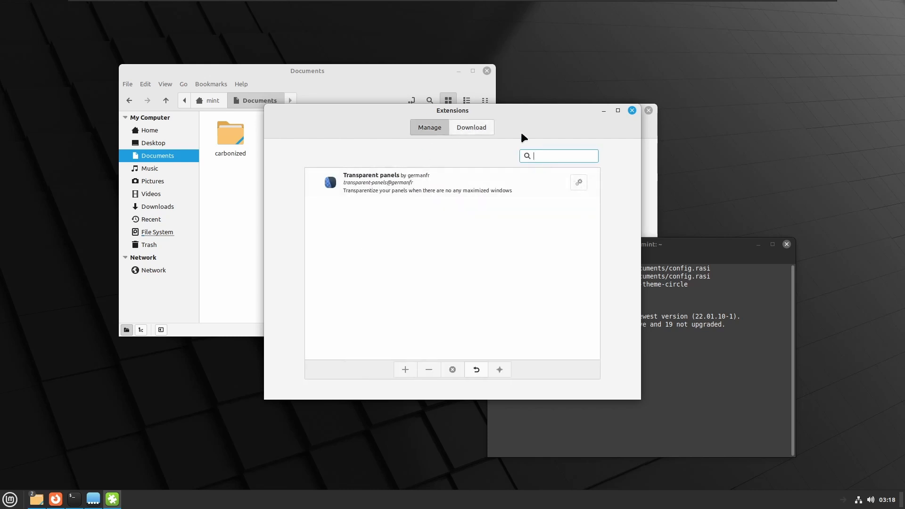
{"action": "left_click", "coordinate": [488, 132]}
{"action": "key", "text": "BackSpace"}
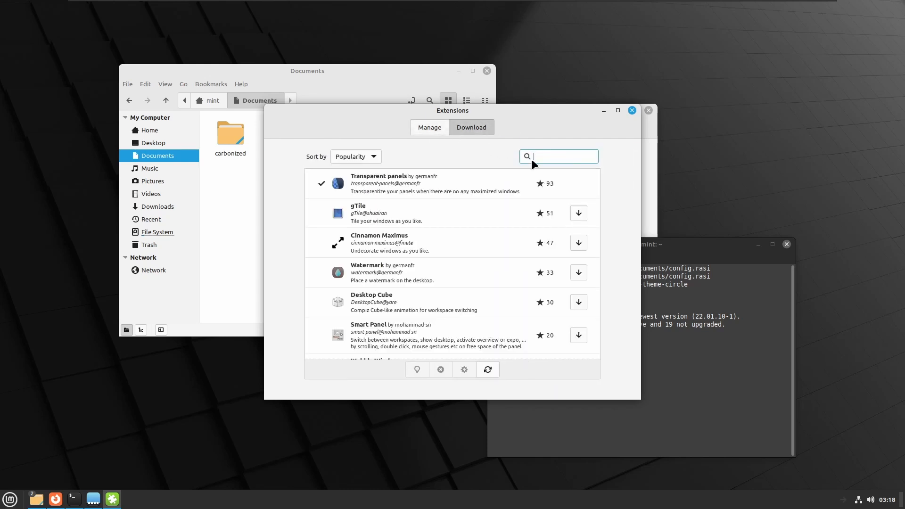
- Search the downloadable extensions for "sha" and install User Shadows
{"action": "type", "text": "sha"}
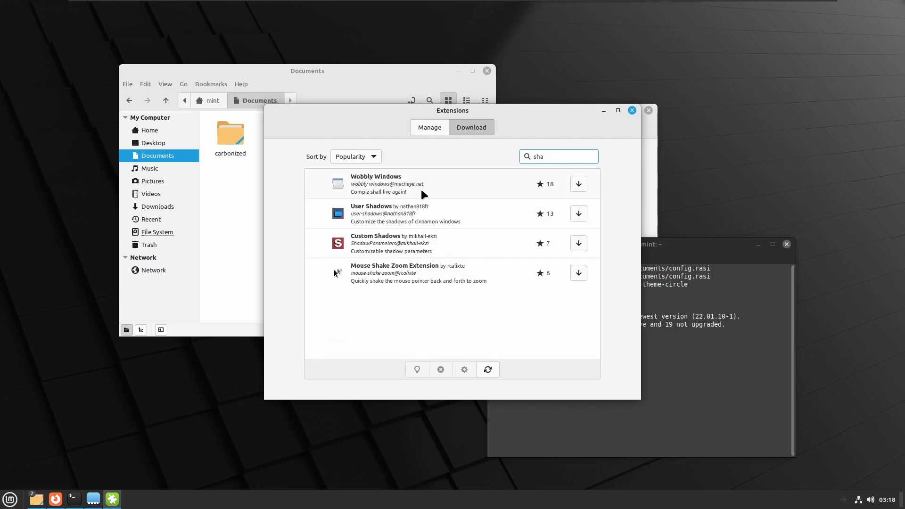
{"action": "left_click", "coordinate": [579, 214]}
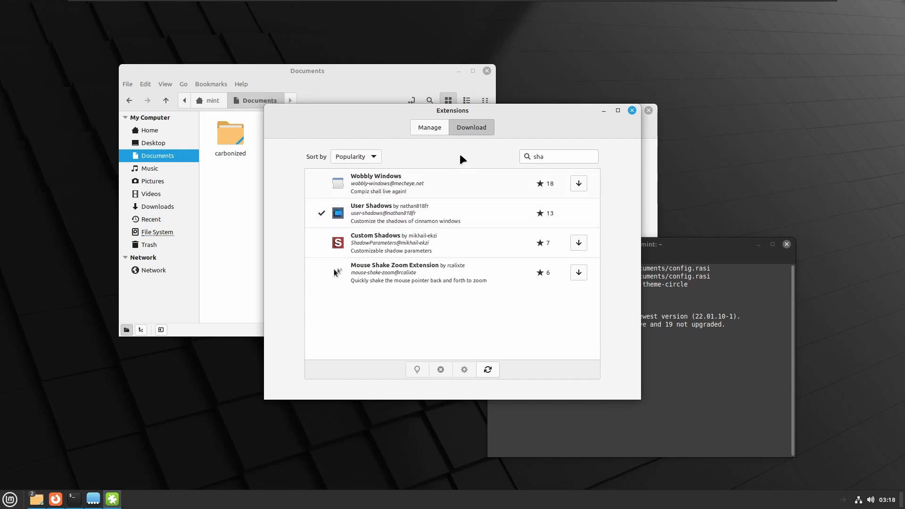
- Enable the installed User Shadows and Transparent panels extensions
{"action": "left_click", "coordinate": [427, 128]}
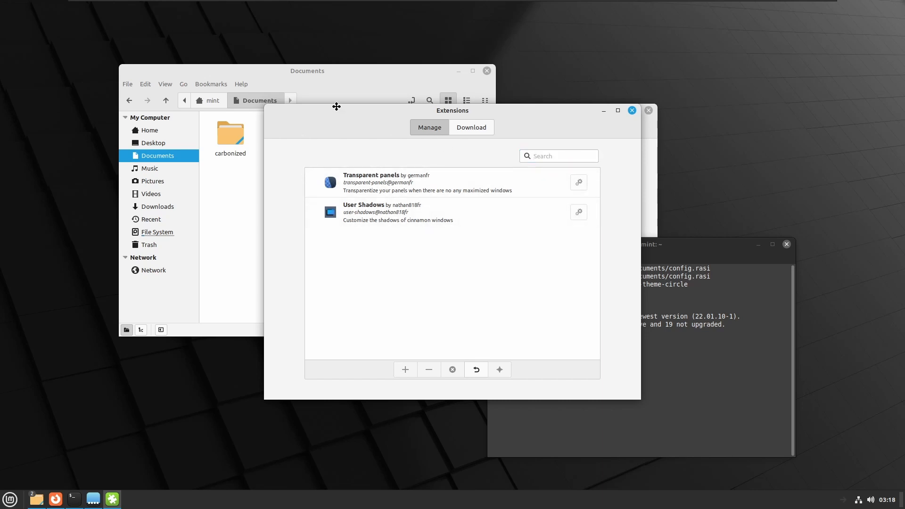
{"action": "left_click_drag", "start_coordinate": [335, 106], "coordinate": [278, 141]}
{"action": "left_click", "coordinate": [378, 247]}
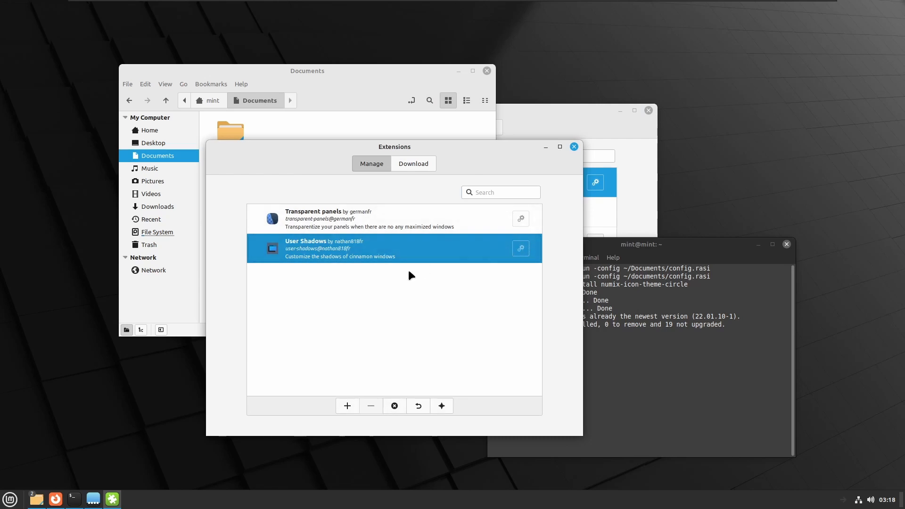
{"action": "left_click", "coordinate": [347, 408]}
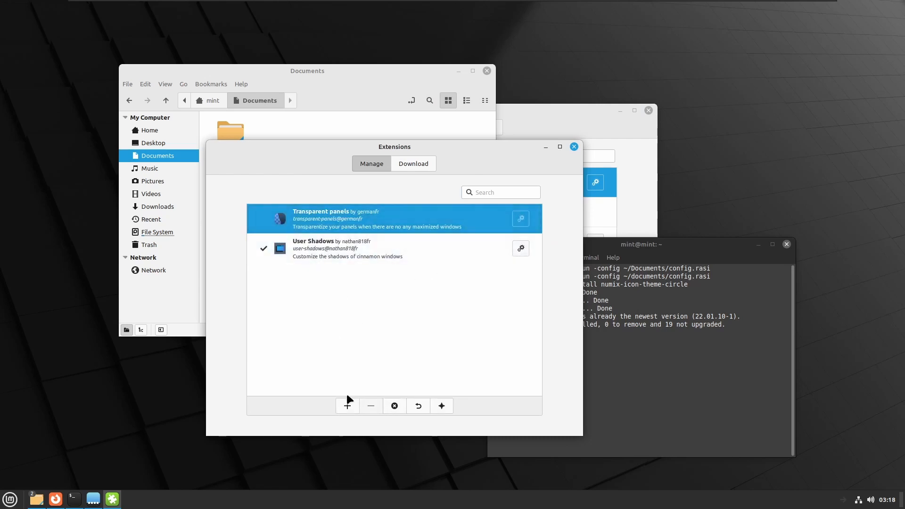
{"action": "left_click", "coordinate": [347, 406]}
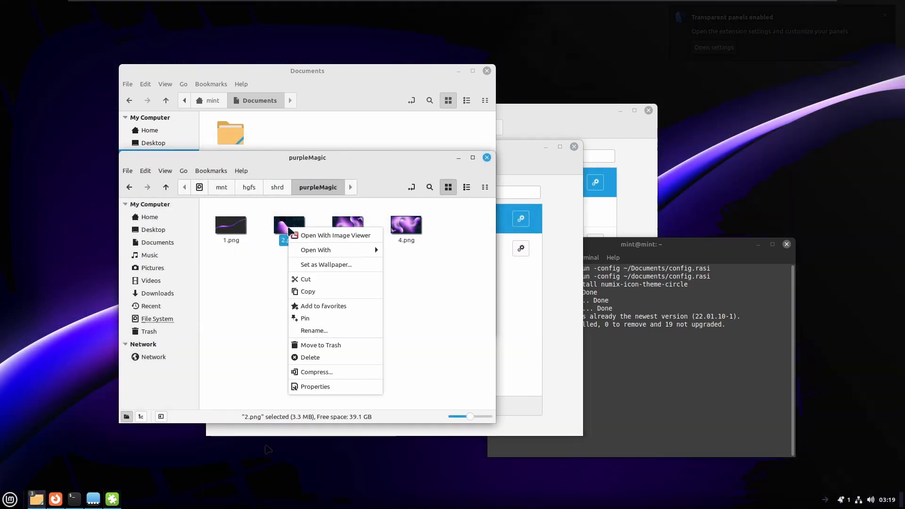
- Set 2.png from the purpleMagic folder as the wallpaper, and clear the view by minimizing both file manager windows and moving the Extensions window aside
{"action": "left_click", "coordinate": [320, 265]}
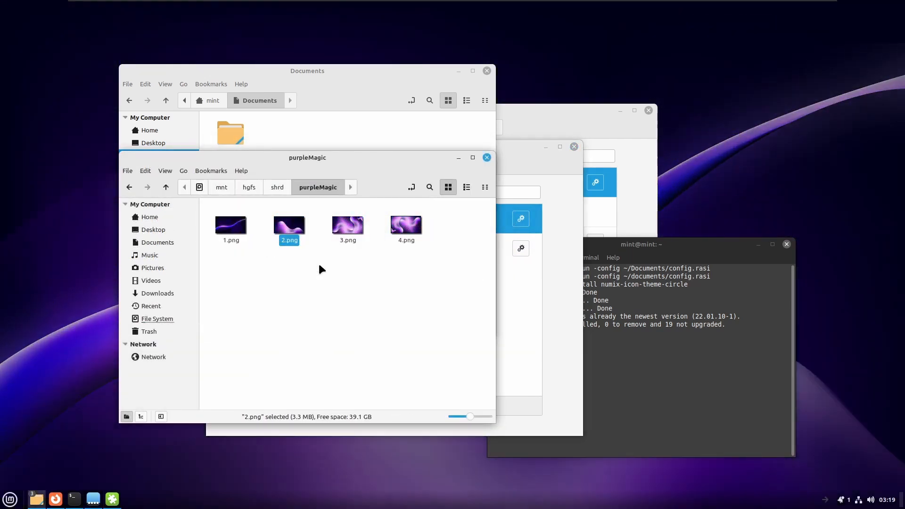
{"action": "left_click", "coordinate": [459, 157]}
{"action": "left_click", "coordinate": [459, 71]}
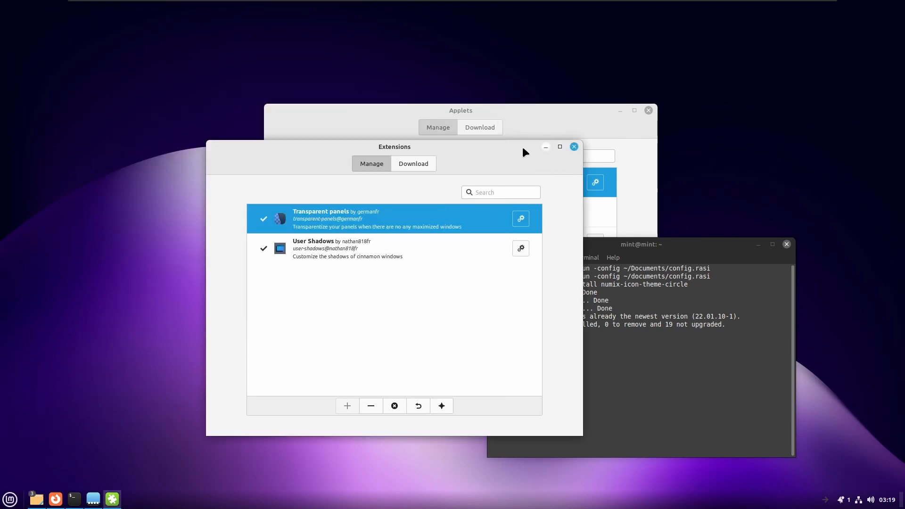
{"action": "left_click_drag", "start_coordinate": [524, 148], "coordinate": [384, 97]}
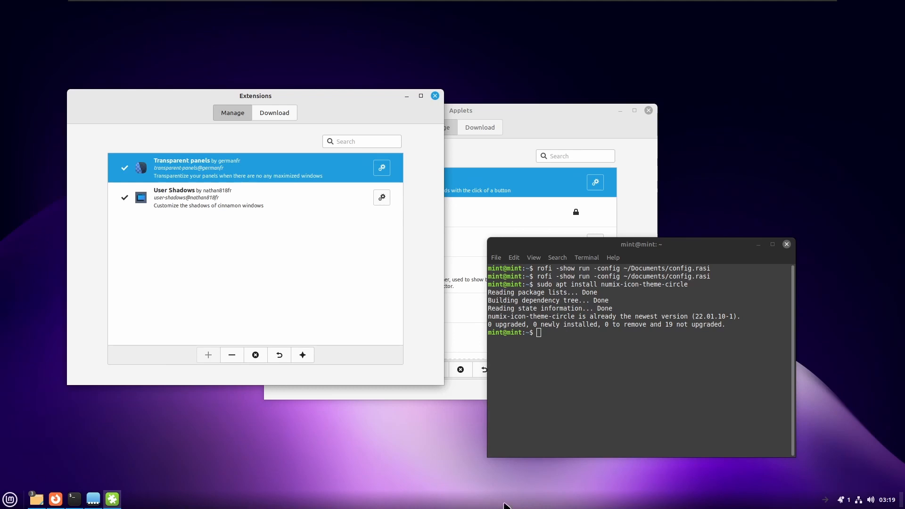
- Turn on panel edit mode, then move the menu, window list and arrow launcher to the panel's centre with the launcher beside the menu
{"action": "right_click", "coordinate": [125, 501]}
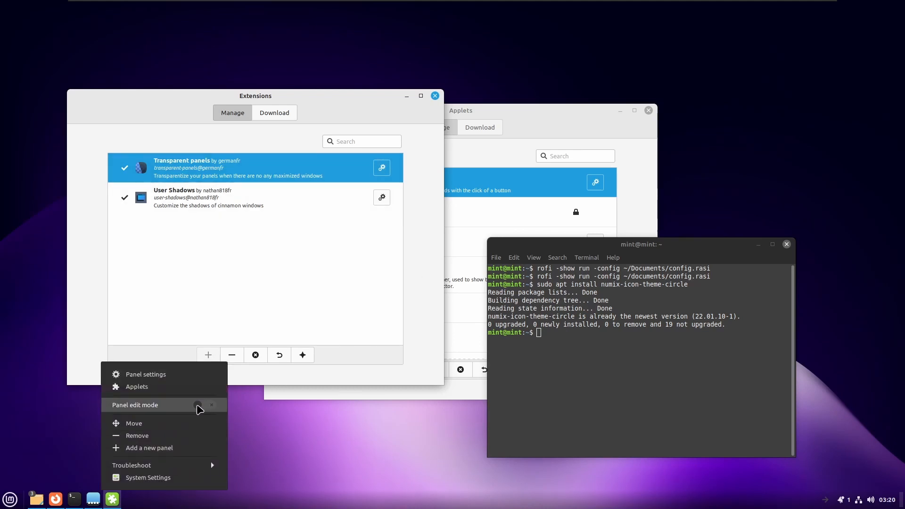
{"action": "left_click", "coordinate": [198, 405]}
{"action": "left_click", "coordinate": [151, 507]}
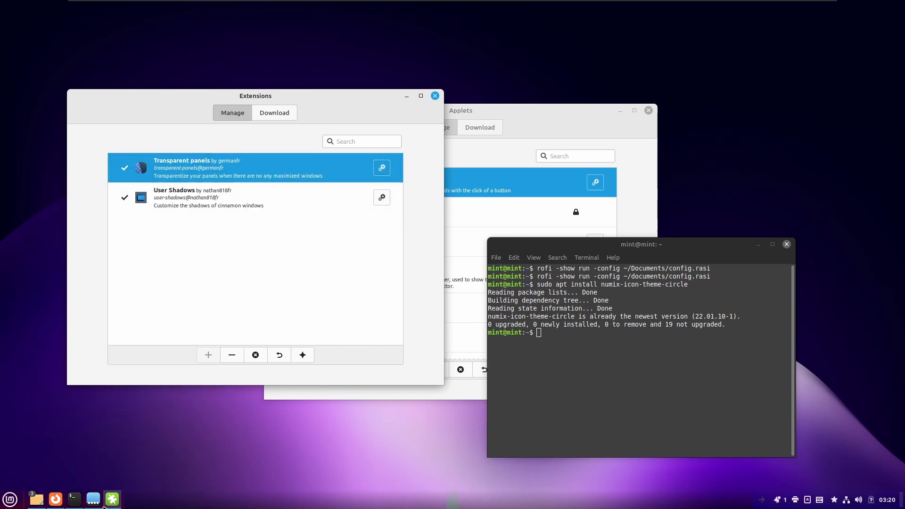
{"action": "left_click_drag", "start_coordinate": [105, 507], "coordinate": [451, 505]}
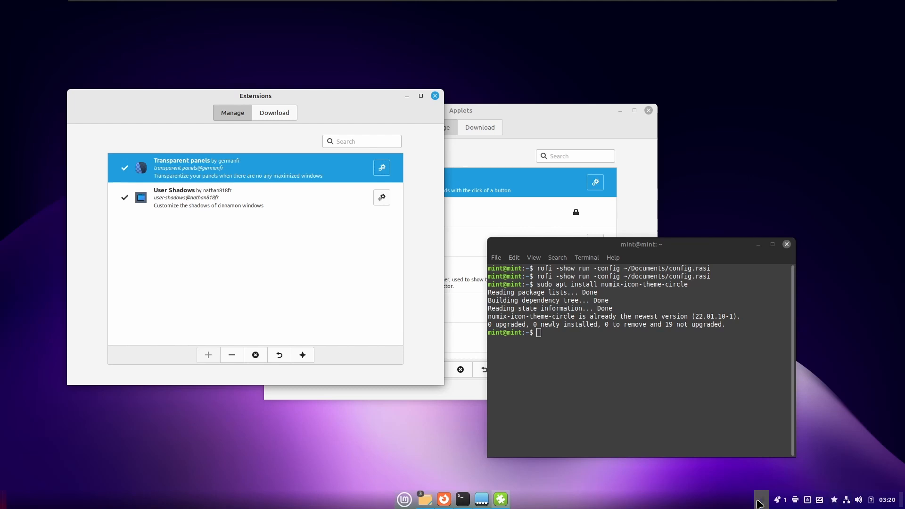
{"action": "left_click_drag", "start_coordinate": [760, 502], "coordinate": [415, 500]}
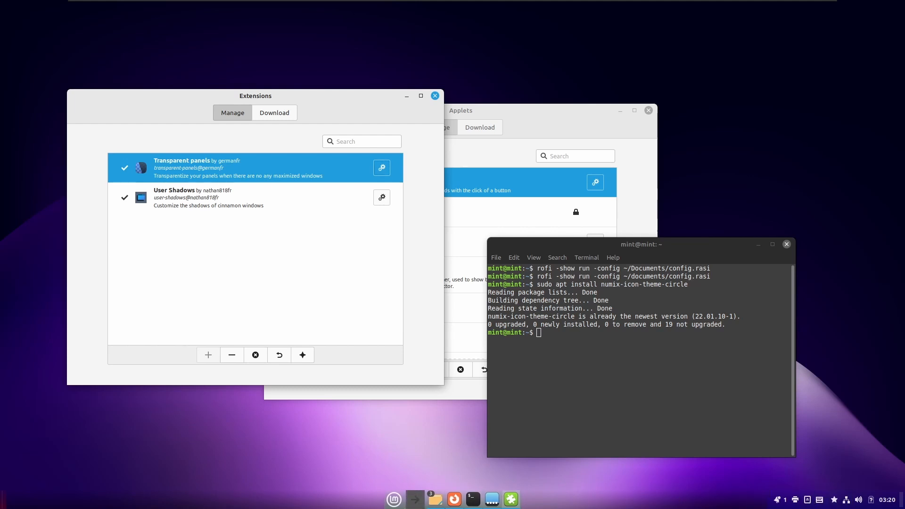
- Remove the Menu applet from the panel
{"action": "right_click", "coordinate": [395, 499]}
{"action": "left_click", "coordinate": [395, 478]}
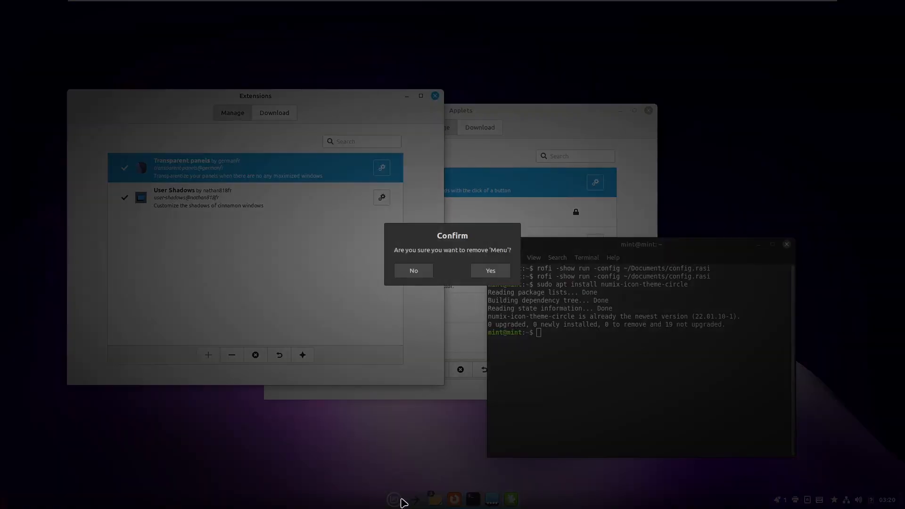
{"action": "left_click", "coordinate": [490, 273]}
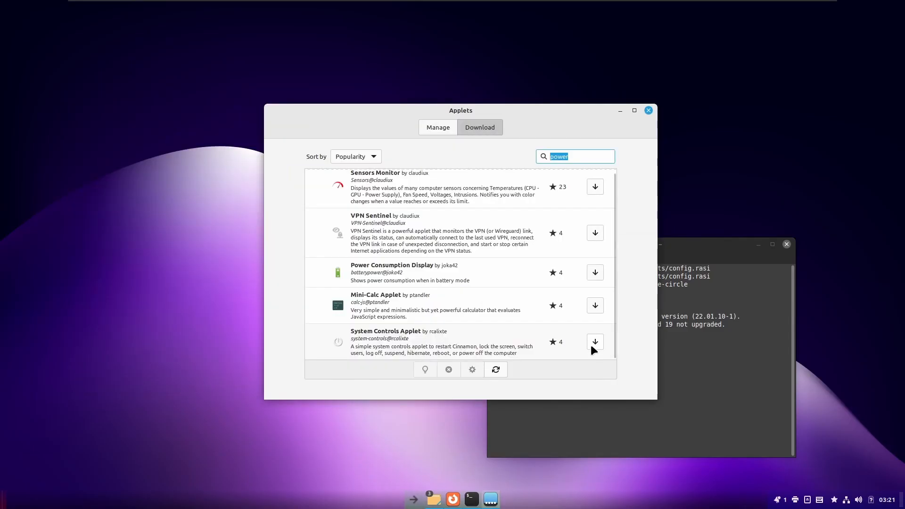
- Add the installed System Controls Applet to the panel from the Applets settings
{"action": "left_click", "coordinate": [592, 343]}
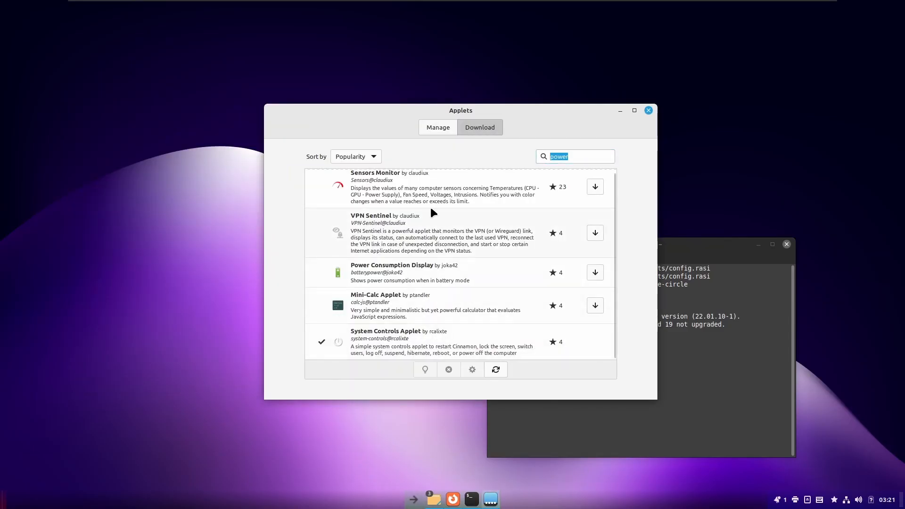
{"action": "left_click", "coordinate": [438, 132]}
{"action": "left_click", "coordinate": [307, 189]}
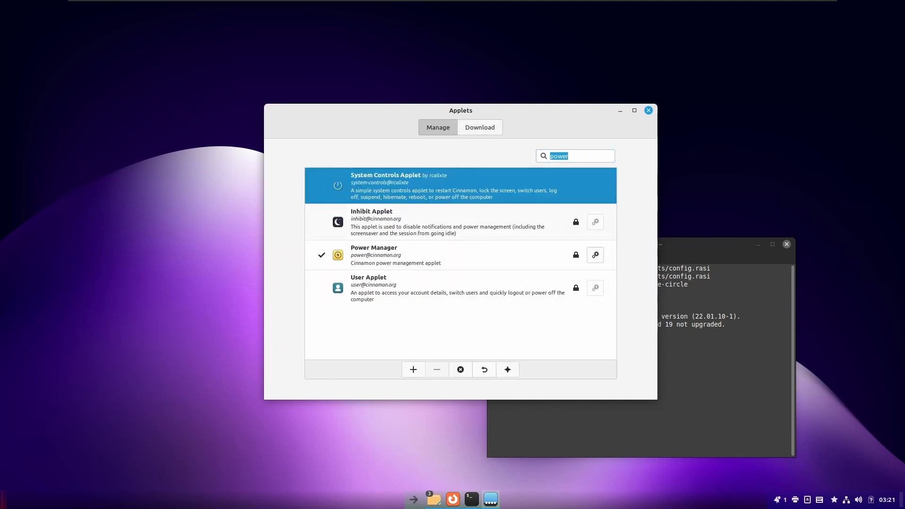
{"action": "left_click", "coordinate": [414, 370]}
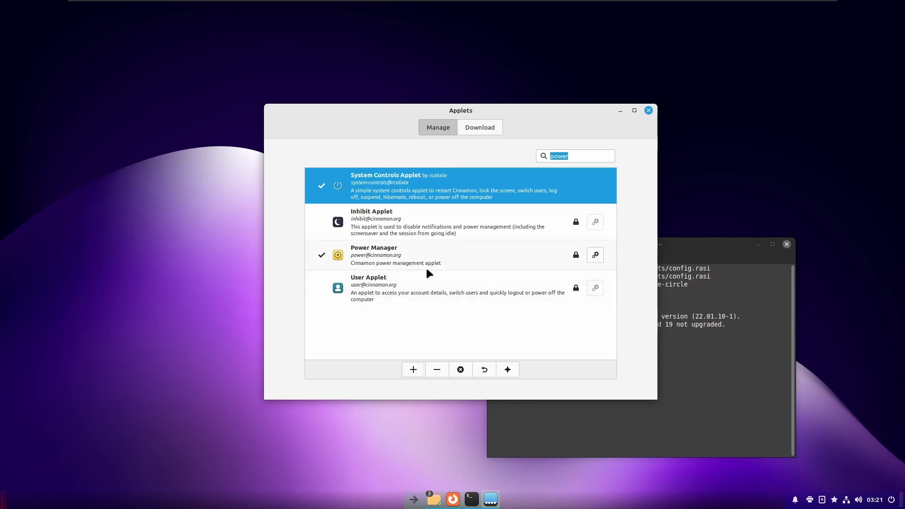
- Show the downloadable applets, and open the 07-Flat-Remix-GTK-Violet-20220627.tar.xz archive from the Downloads folder
{"action": "left_click", "coordinate": [481, 126]}
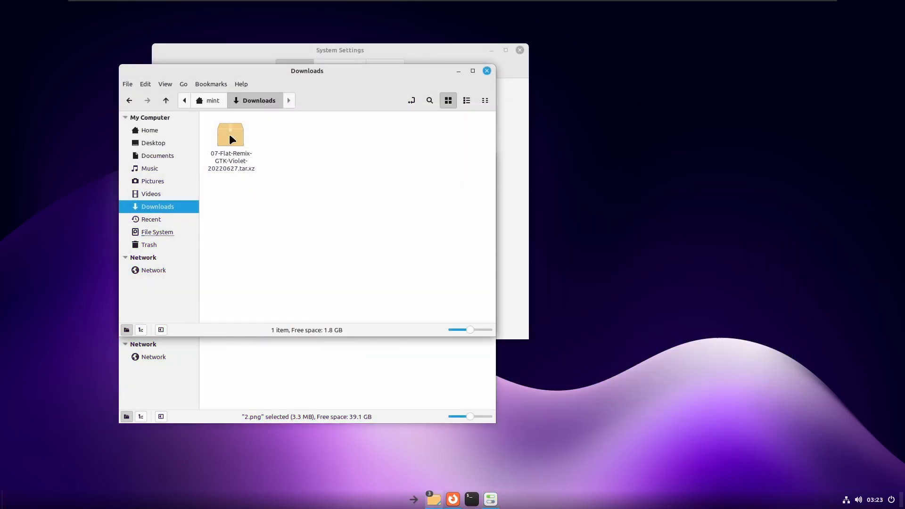
{"action": "double_click", "coordinate": [230, 135]}
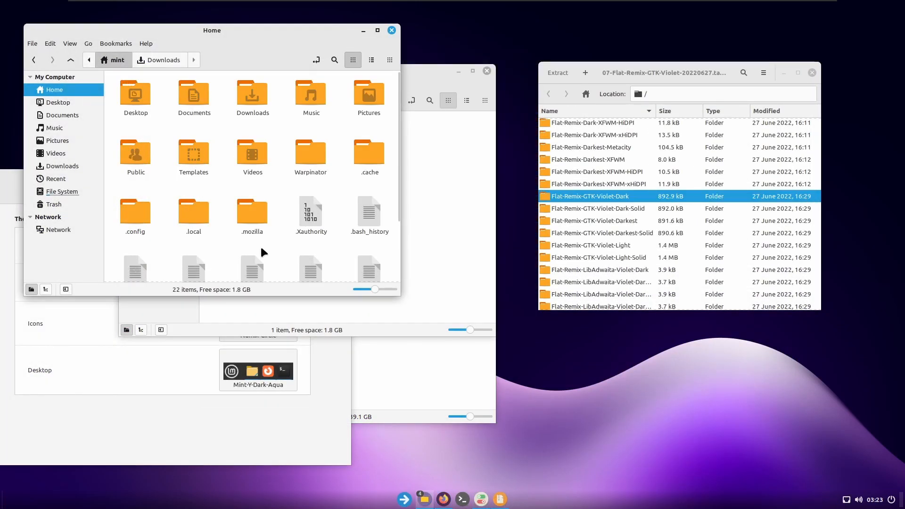
- Create a .themes folder in the home directory and extract the archive's Flat-Remix-GTK-Violet-Dark folder into it
{"action": "key", "text": "ctrl+shift+n"}
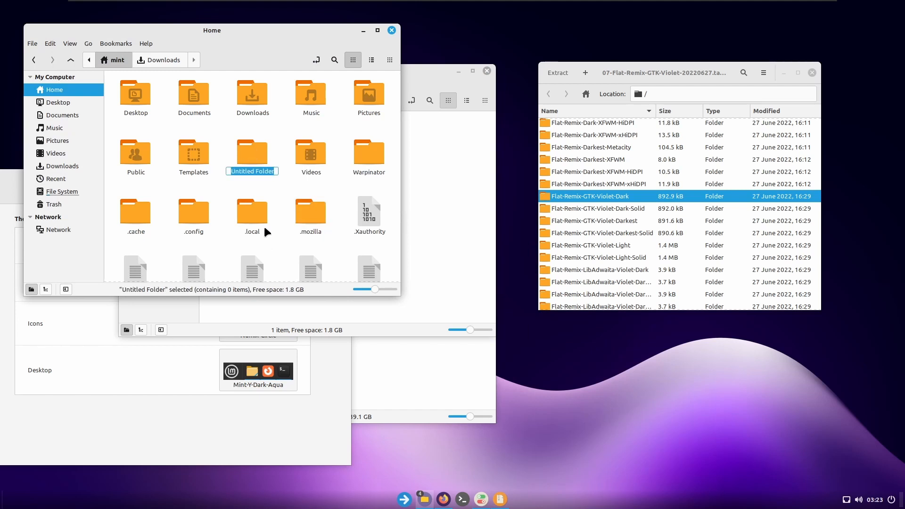
{"action": "key", "text": "BackSpace"}
{"action": "type", "text": ".themes"}
{"action": "key", "text": "Return"}
{"action": "key", "text": "Return"}
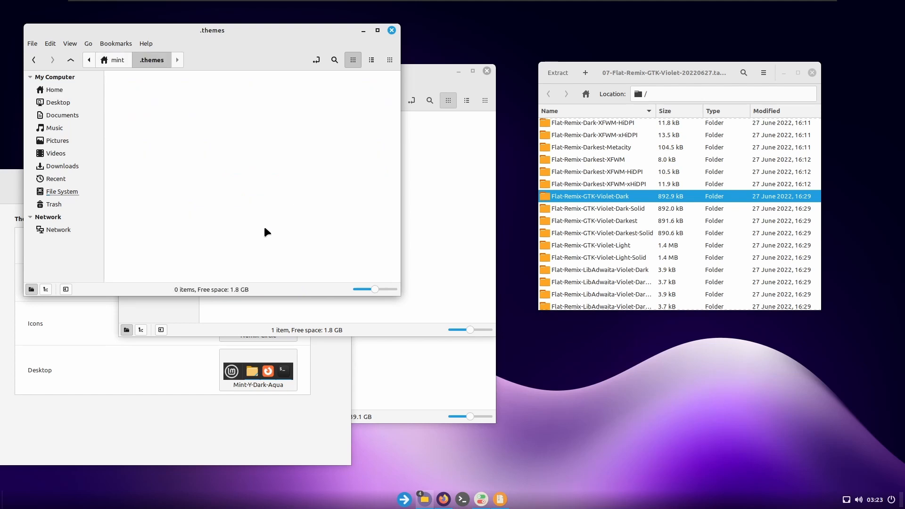
{"action": "left_click_drag", "start_coordinate": [608, 196], "coordinate": [231, 157]}
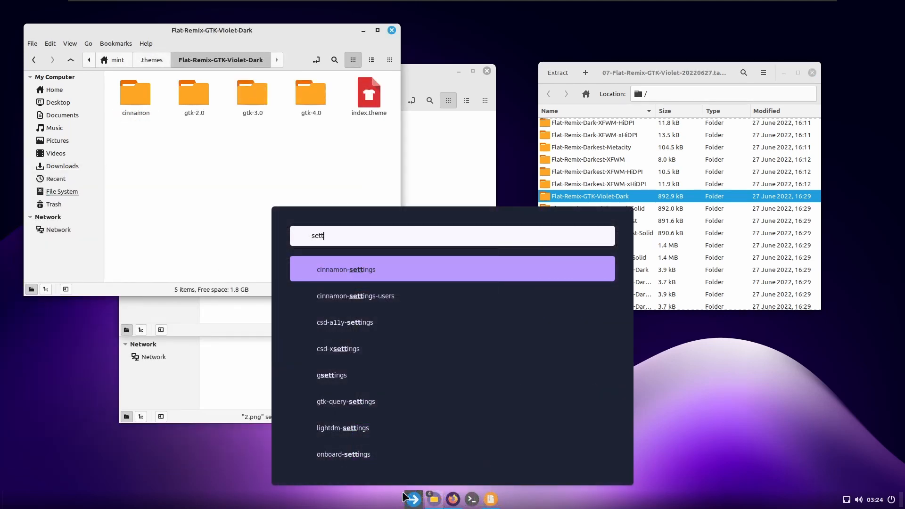
- Set the Applications theme to Flat-Remix-GTK-Violet-Dark in the Themes settings
{"action": "key", "text": "Return"}
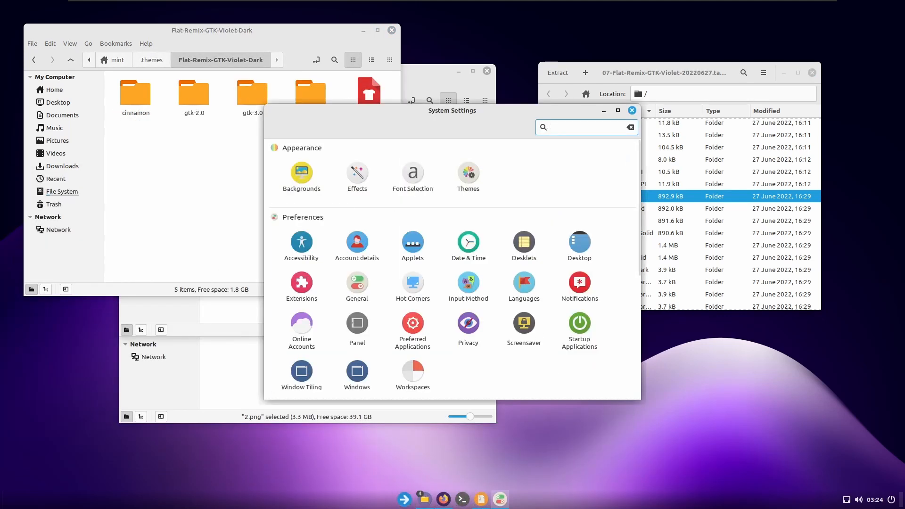
{"action": "left_click", "coordinate": [470, 174]}
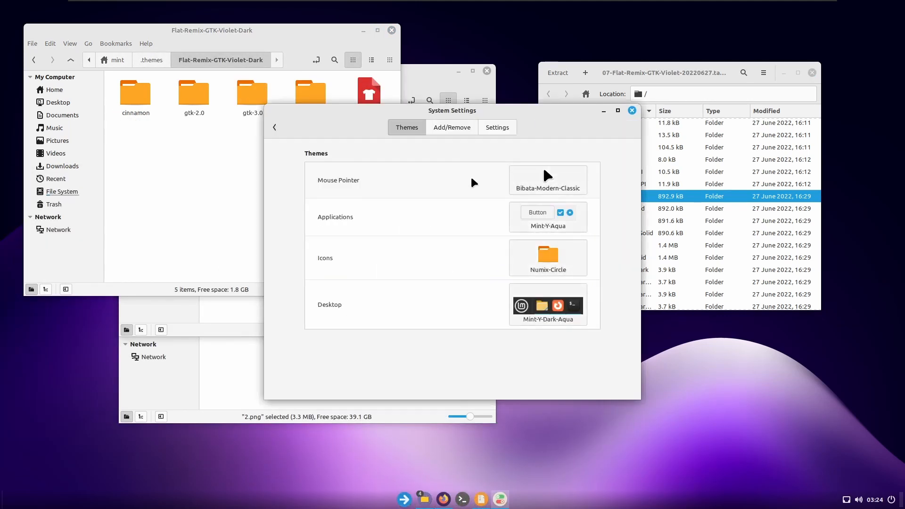
{"action": "left_click", "coordinate": [545, 185]}
{"action": "left_click", "coordinate": [542, 225]}
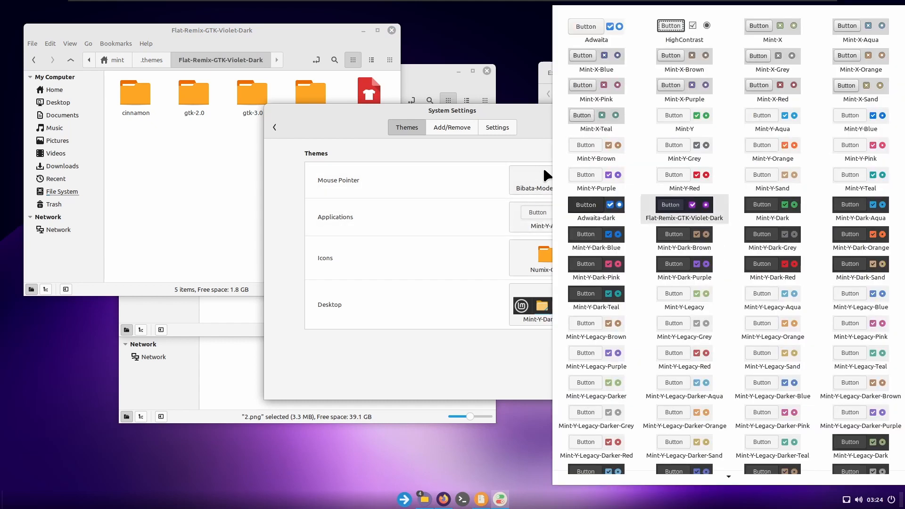
{"action": "left_click", "coordinate": [710, 217]}
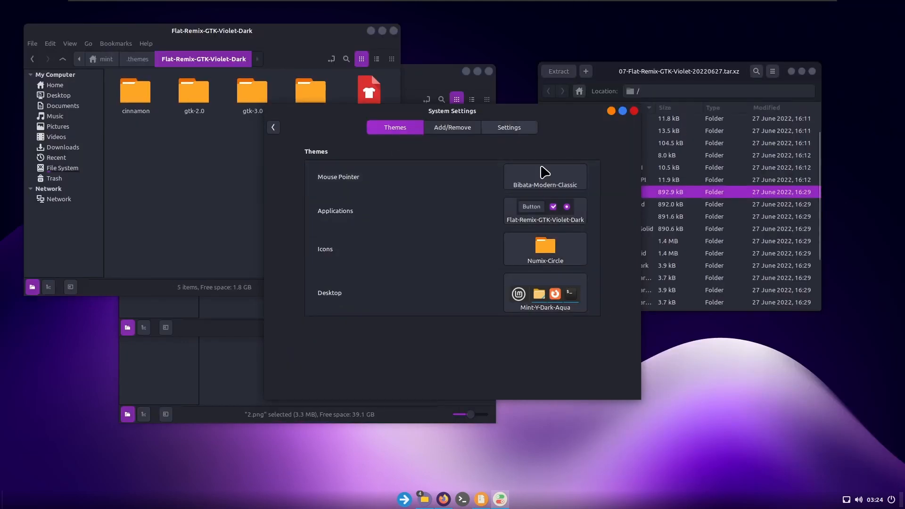
- Set the Desktop theme to Mint-Y-Dark-Purple, and move the settings window clear of the archive's file names
{"action": "left_click_drag", "start_coordinate": [532, 117], "coordinate": [292, 168]}
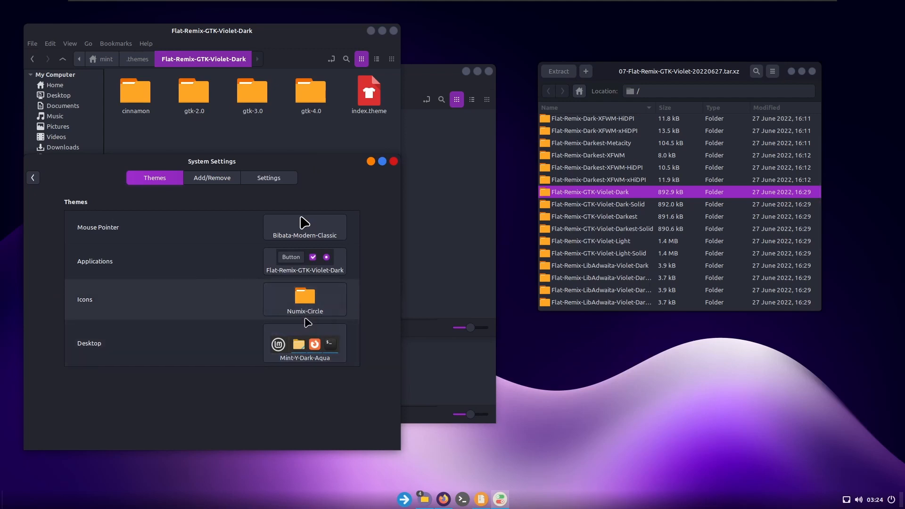
{"action": "left_click", "coordinate": [299, 351]}
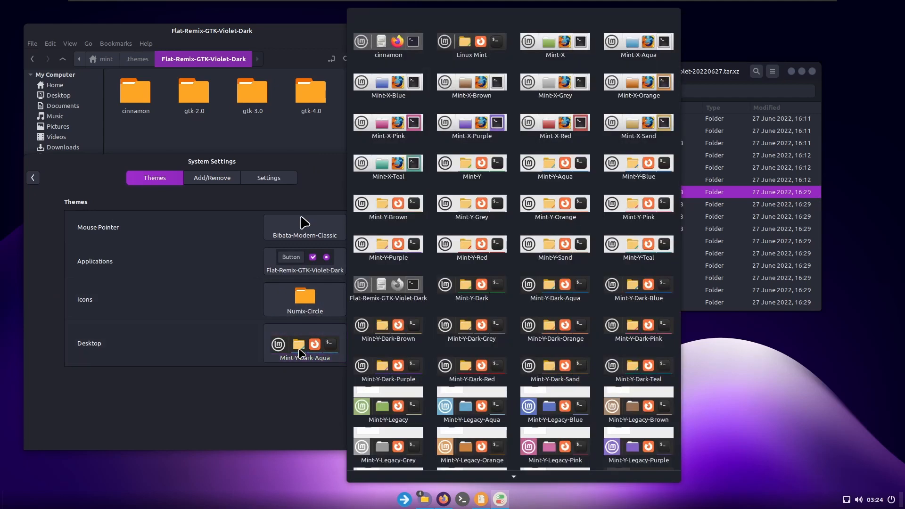
{"action": "left_click", "coordinate": [388, 371]}
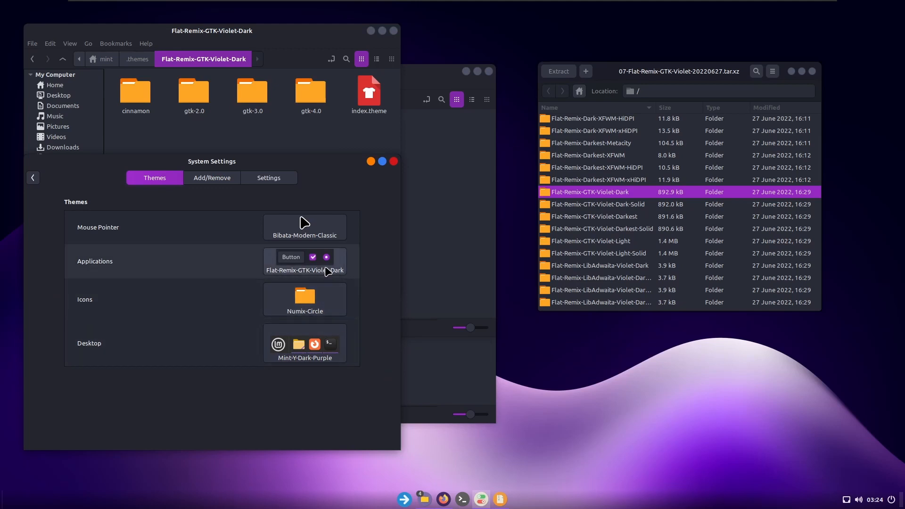
{"action": "left_click_drag", "start_coordinate": [329, 157], "coordinate": [464, 126]}
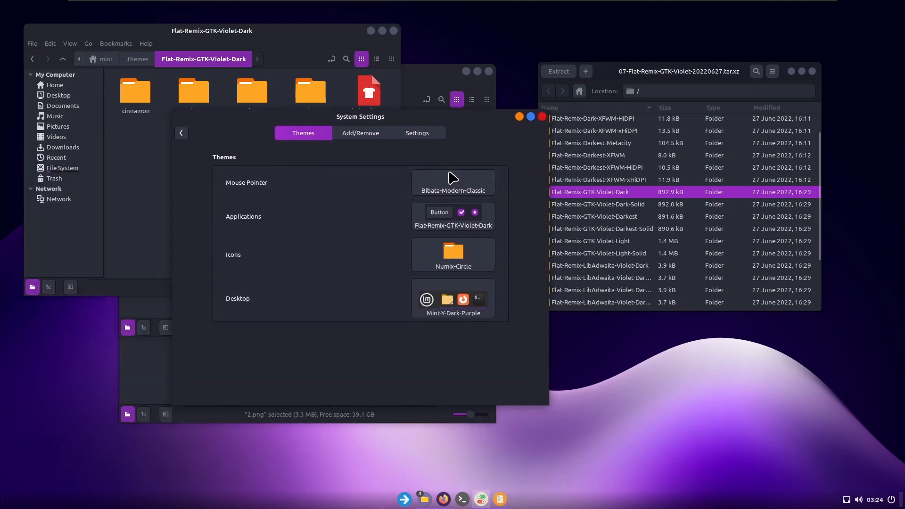
- Change the Command Launcher's panel icon to app-launcher, found by searching the icons for "app"
{"action": "right_click", "coordinate": [405, 500]}
{"action": "left_click", "coordinate": [410, 466]}
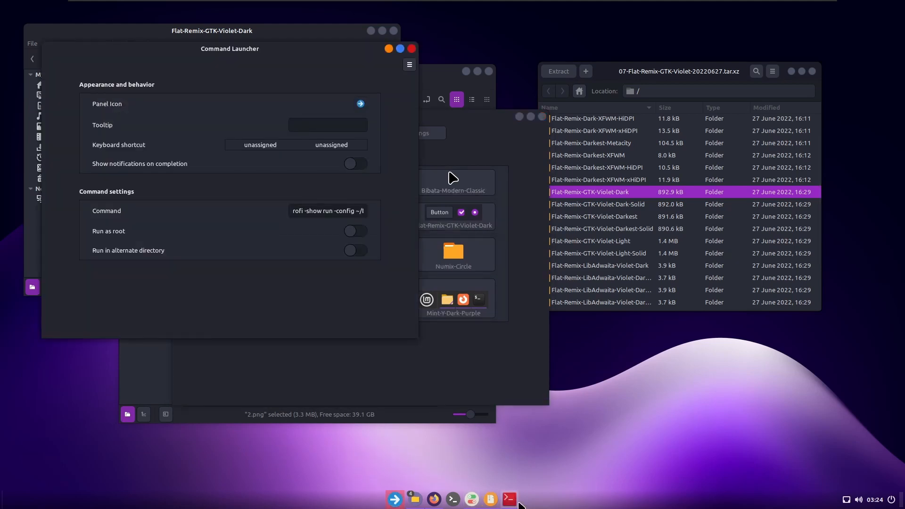
{"action": "left_click", "coordinate": [359, 104]}
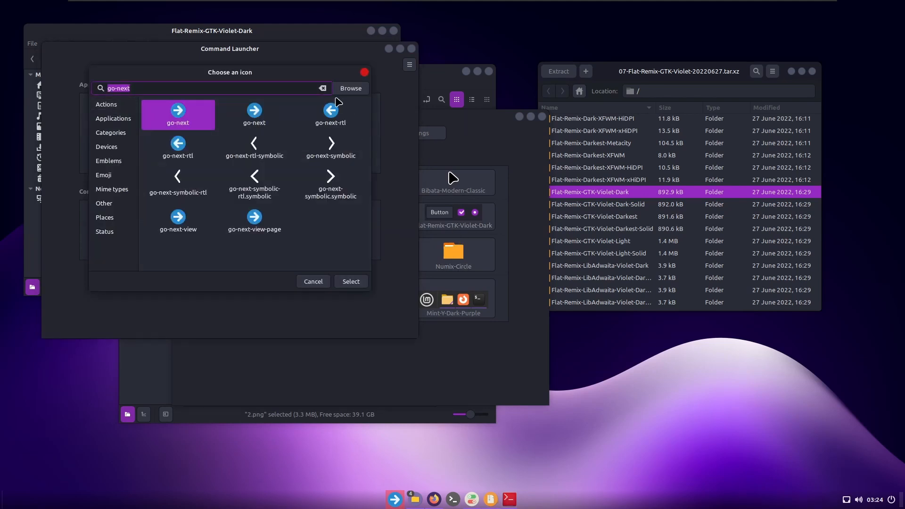
{"action": "left_click", "coordinate": [323, 88]}
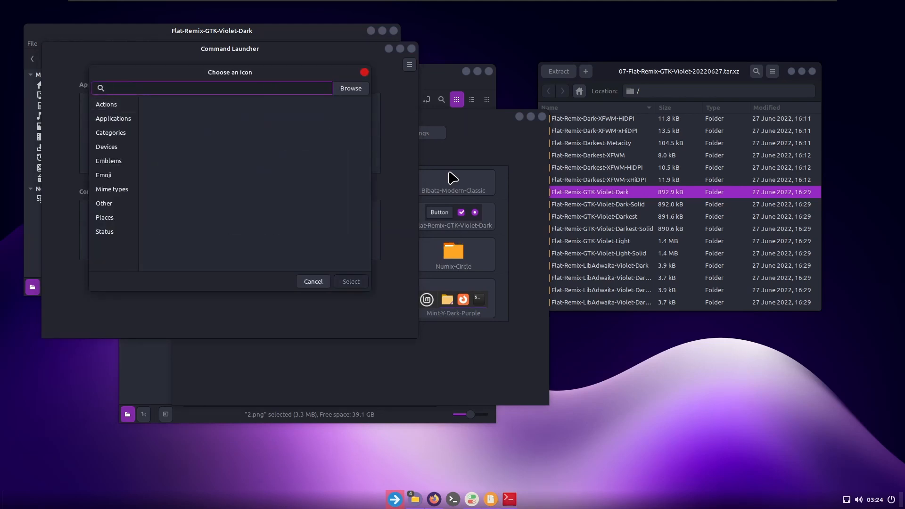
{"action": "left_click", "coordinate": [190, 88]}
{"action": "type", "text": "a"}
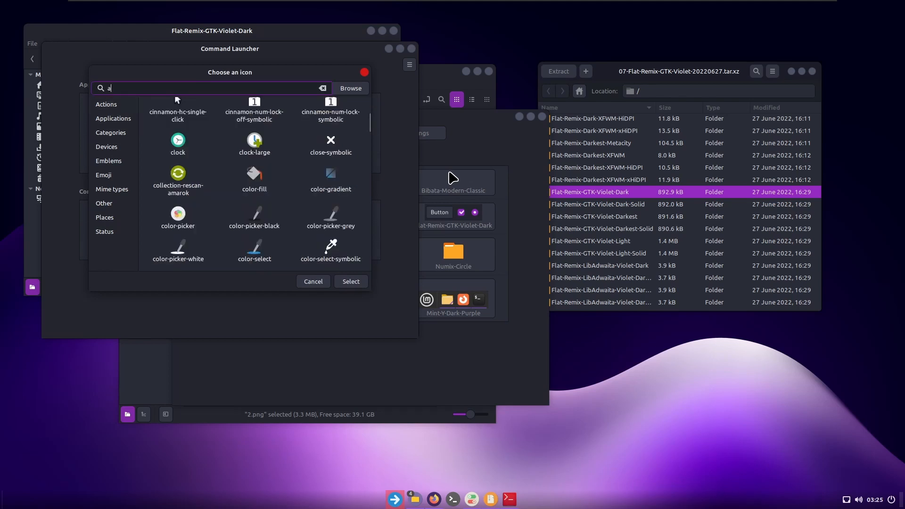
{"action": "type", "text": "pp"}
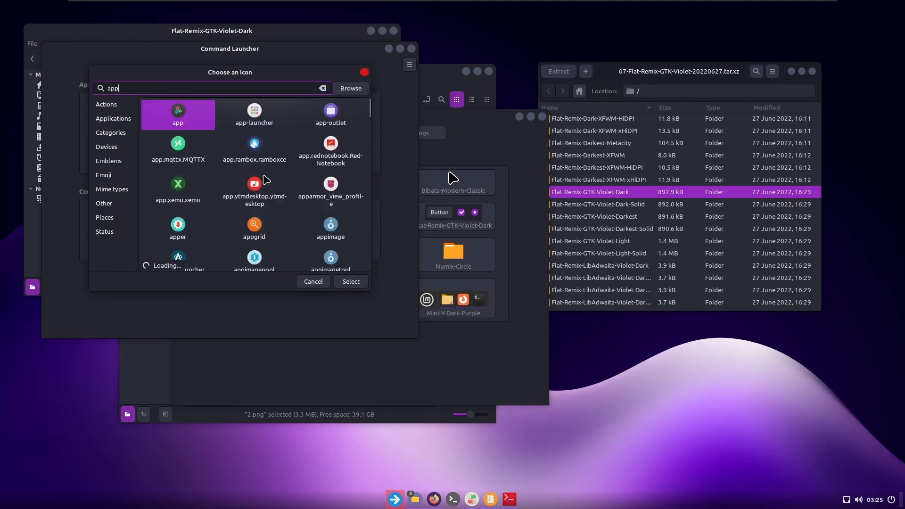
{"action": "left_click", "coordinate": [255, 116]}
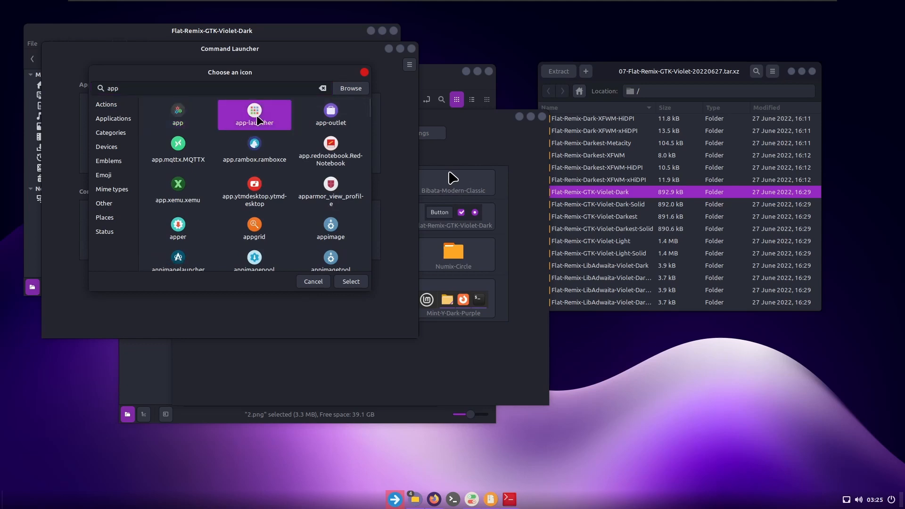
{"action": "left_click", "coordinate": [349, 283]}
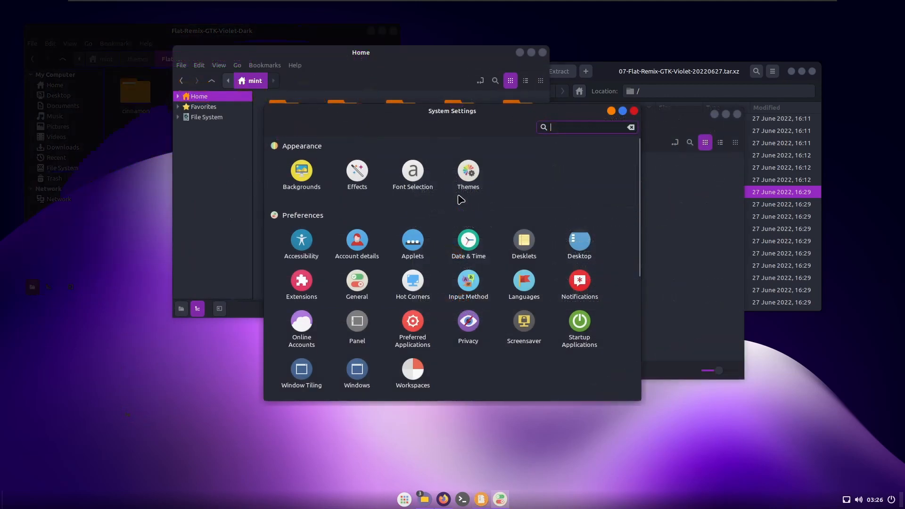
- Set the shadows preset of the User Shadows extension to Custom and move its settings window towards the screen's centre
{"action": "type", "text": "exte"}
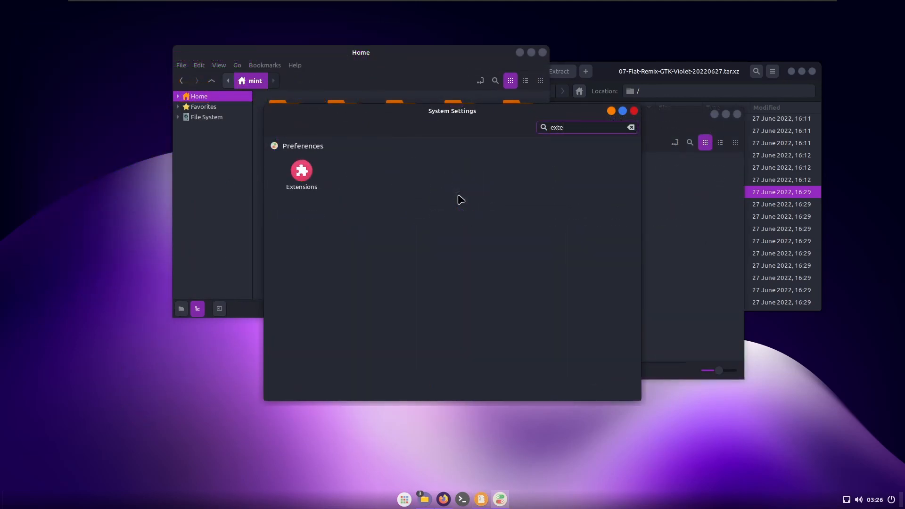
{"action": "left_click", "coordinate": [293, 174]}
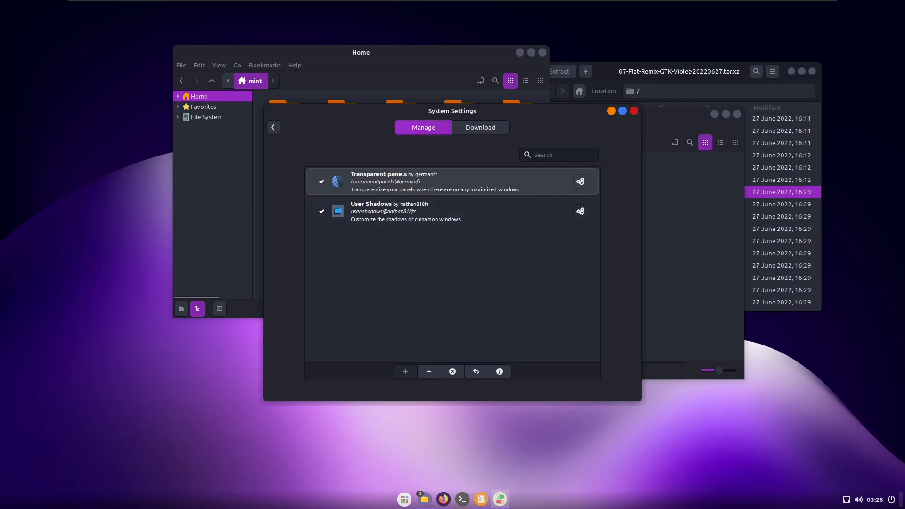
{"action": "left_click", "coordinate": [580, 211]}
{"action": "left_click", "coordinate": [316, 86]}
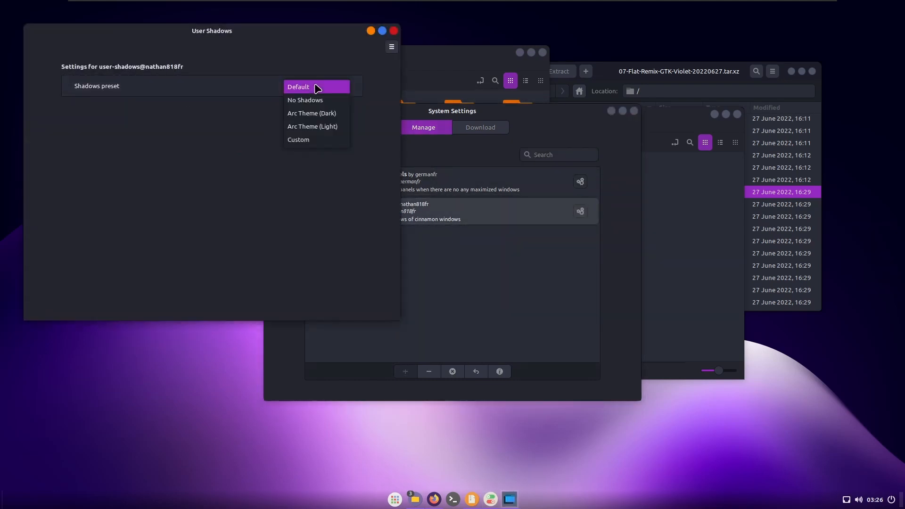
{"action": "left_click", "coordinate": [309, 140]}
{"action": "left_click_drag", "start_coordinate": [309, 37], "coordinate": [374, 155]}
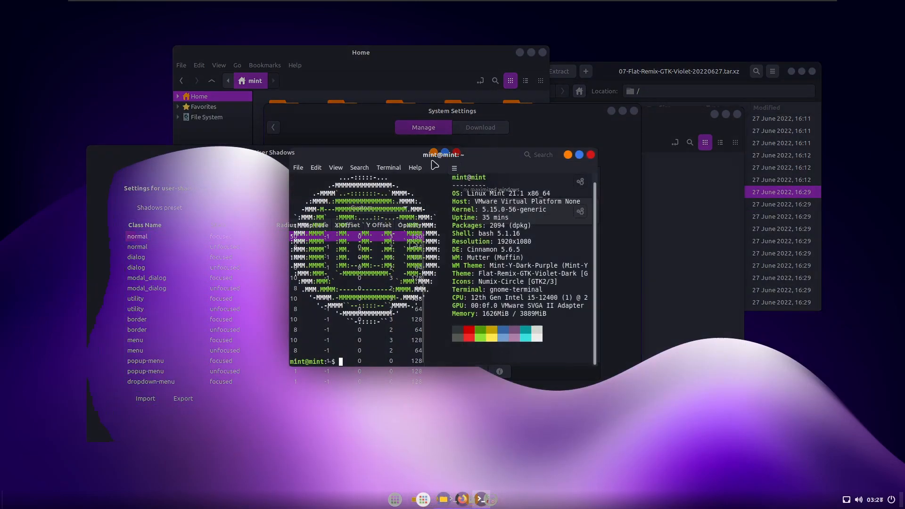
- Install lolcat through apt in the terminal and run neofetch | lolcat
{"action": "key", "text": "BackSpace"}
{"action": "type", "text": "apt install lol"}
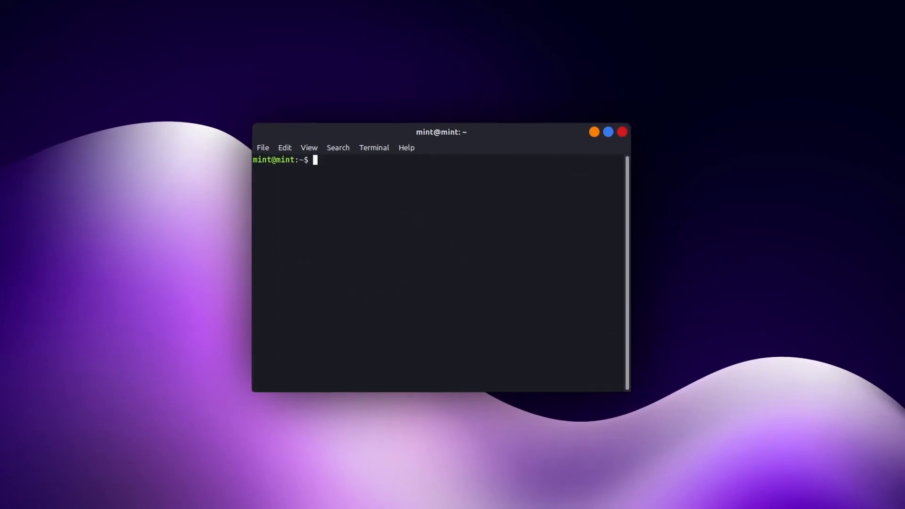
{"action": "type", "text": "neofetch |"}
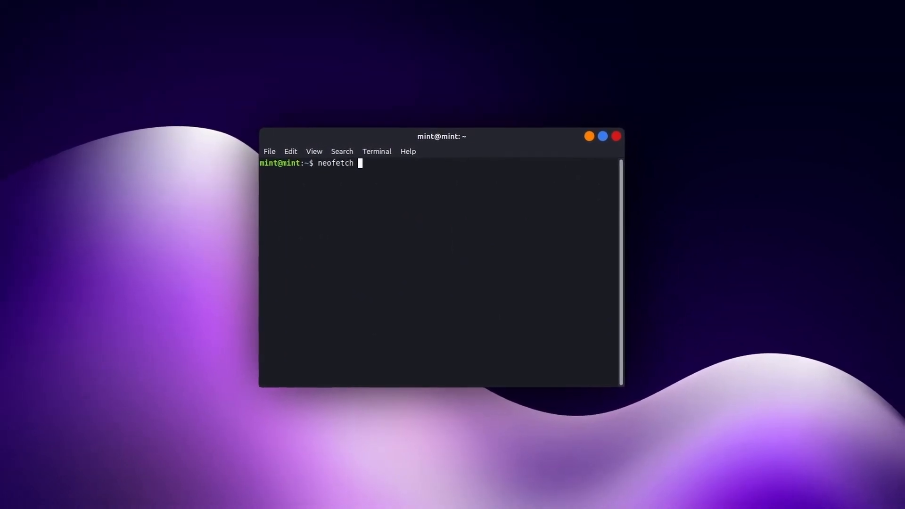
{"action": "type", "text": " lolcat"}
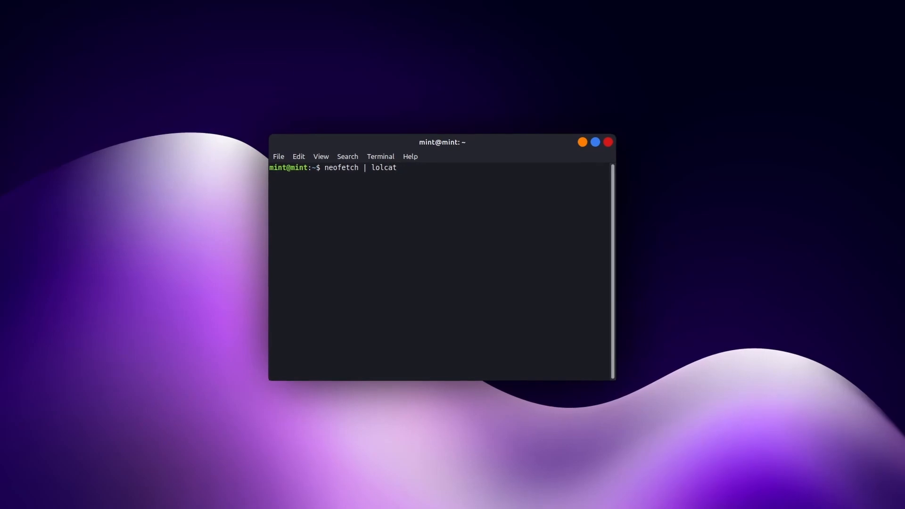
{"action": "key", "text": "Return"}
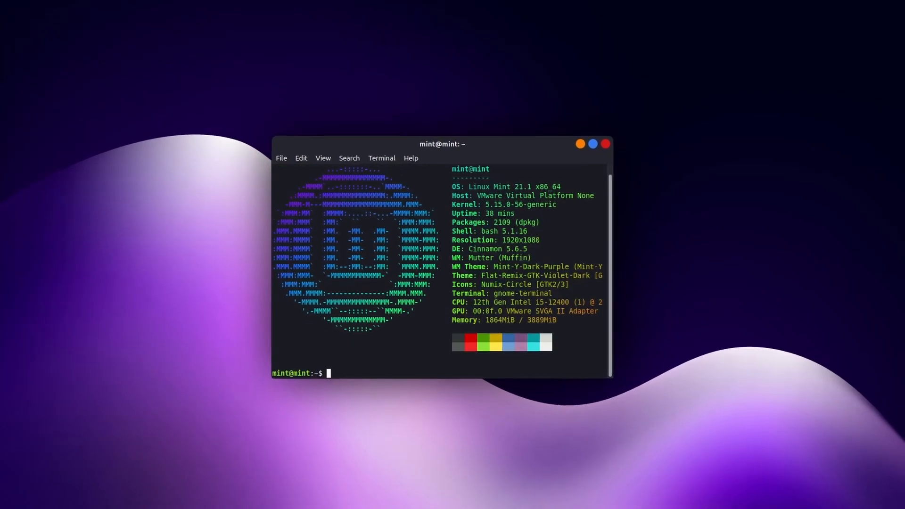